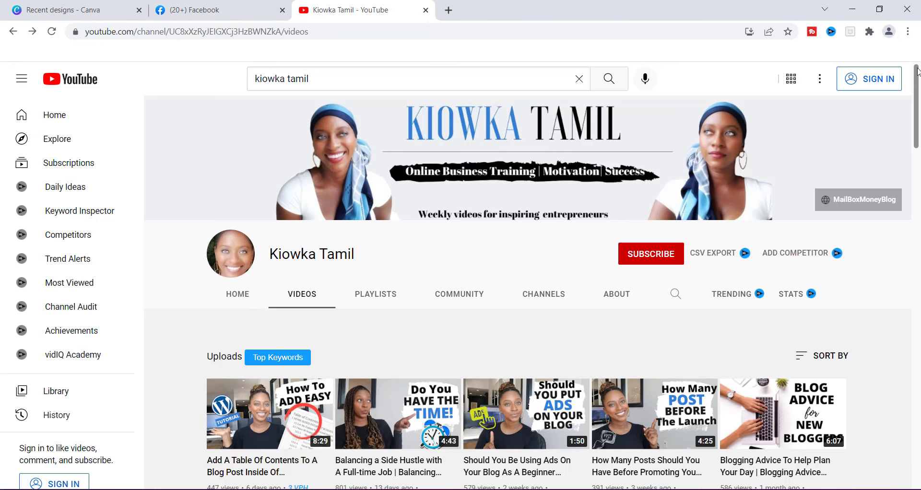
pyautogui.moveTo(917, 71); pyautogui.dragTo(918, 300)
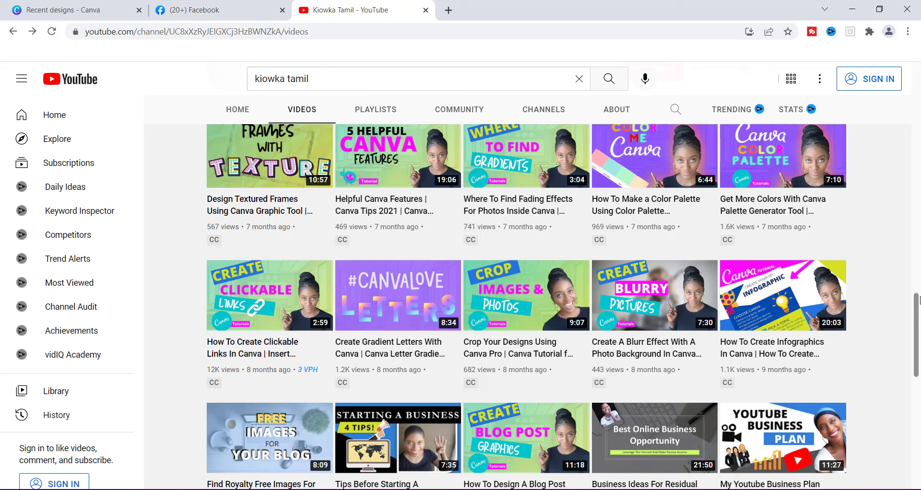
pyautogui.moveTo(917, 300); pyautogui.dragTo(919, 100)
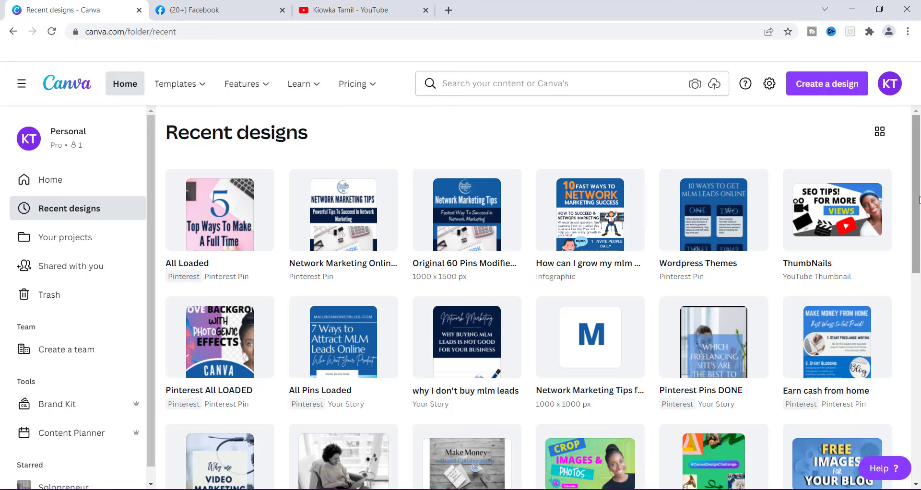
# Create a new Facebook Post design and fill its background with the recently used red hearts image.
pyautogui.click(827, 83)
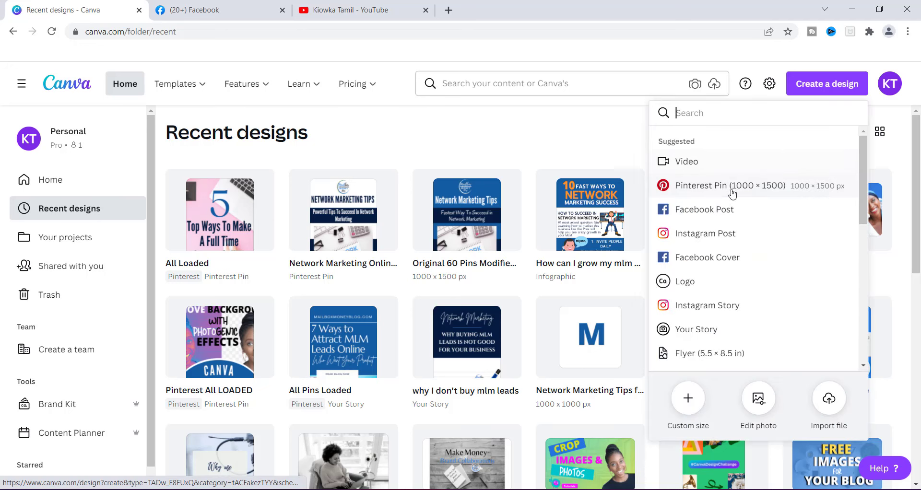
pyautogui.click(711, 206)
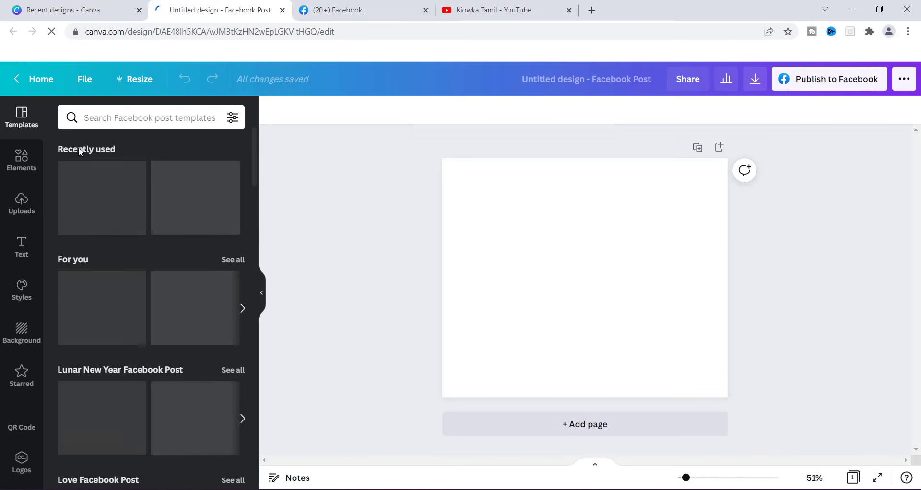
pyautogui.click(21, 161)
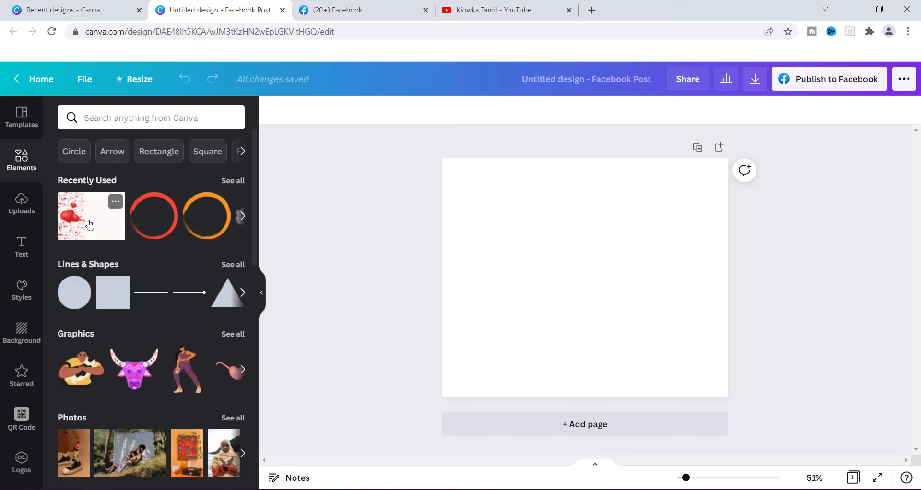
pyautogui.moveTo(86, 223); pyautogui.dragTo(461, 246)
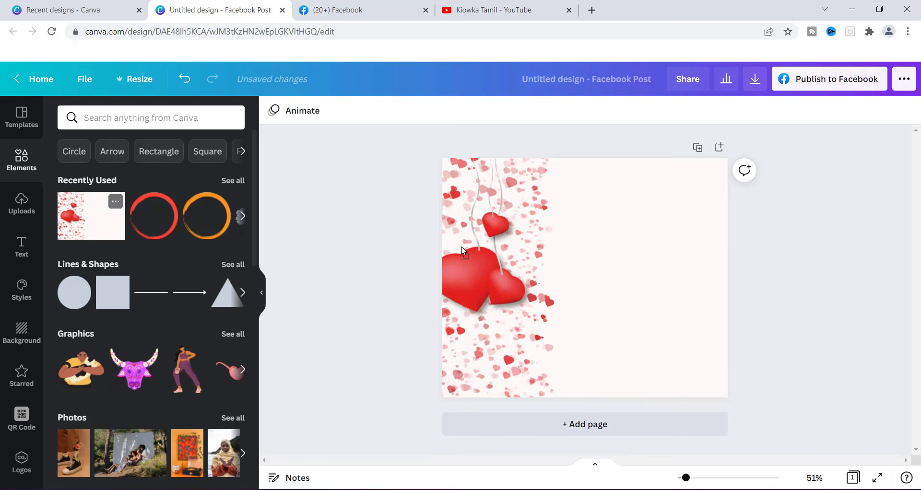
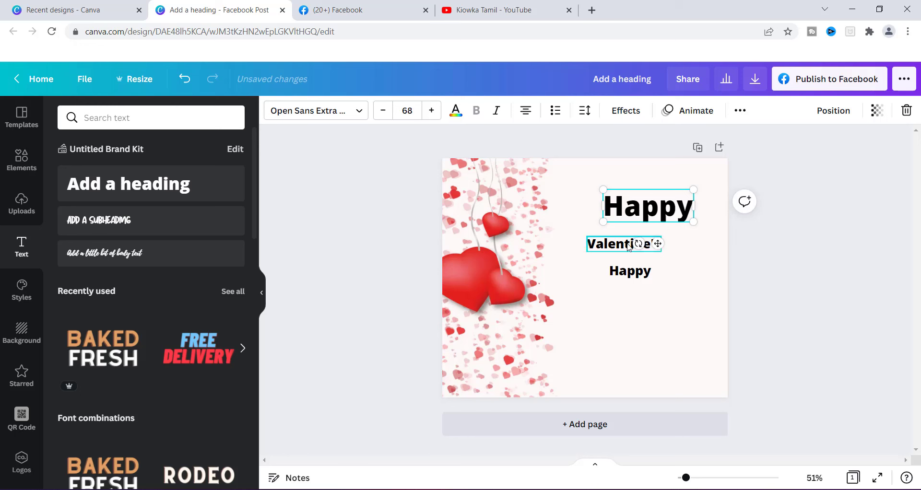
# Enlarge the "Valentine's" text to font size 61.6 and centre "Happy" directly above it on the blank side of the page.
pyautogui.click(642, 244)
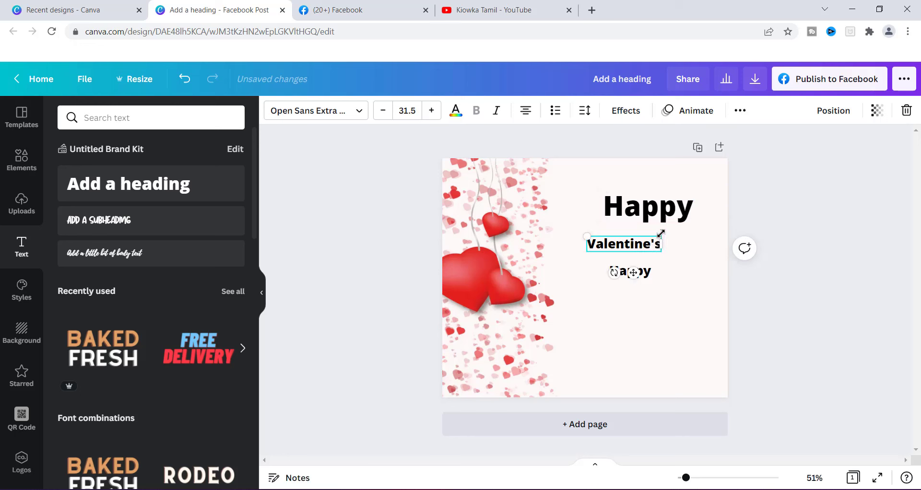
pyautogui.moveTo(661, 234); pyautogui.dragTo(731, 222)
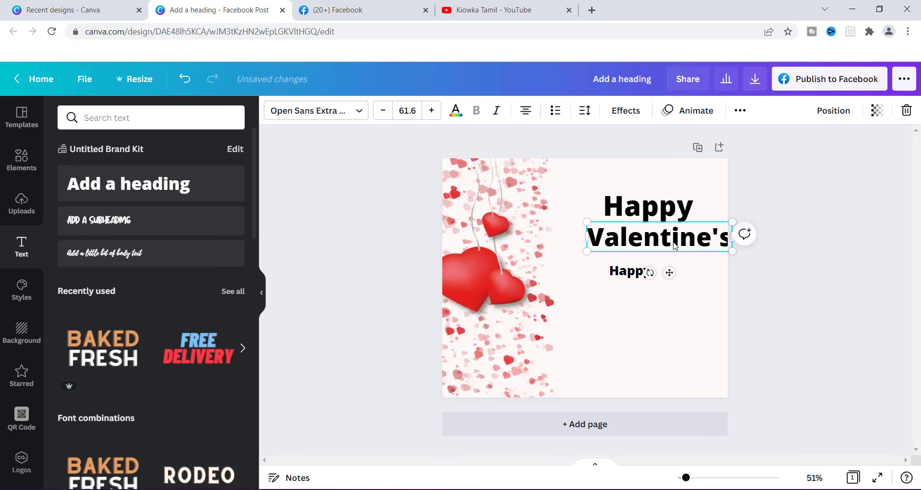
pyautogui.moveTo(675, 246); pyautogui.dragTo(656, 252)
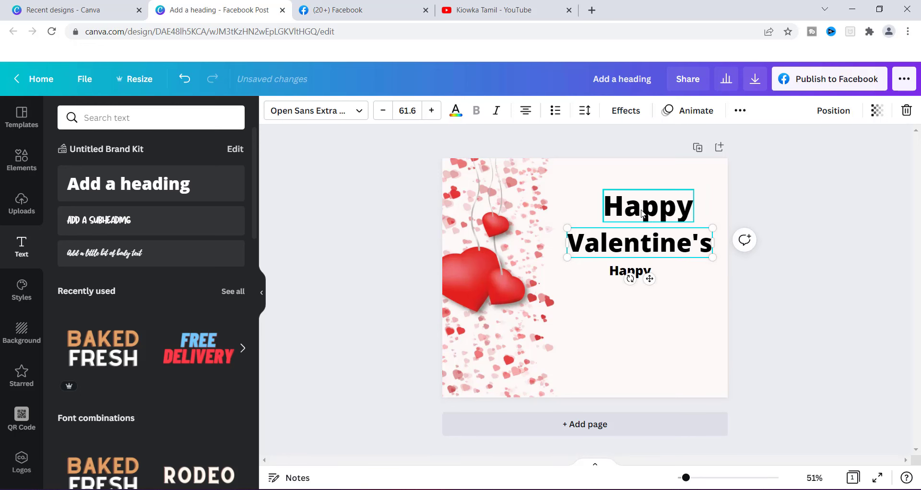
pyautogui.moveTo(642, 214)
pyautogui.mouseDown()
pyautogui.moveTo(622, 210)
pyautogui.moveTo(630, 210)
pyautogui.mouseUp()
# Replace the text of the small "Happy" copy below "Valentine's" with "Day".
pyautogui.click(629, 272)
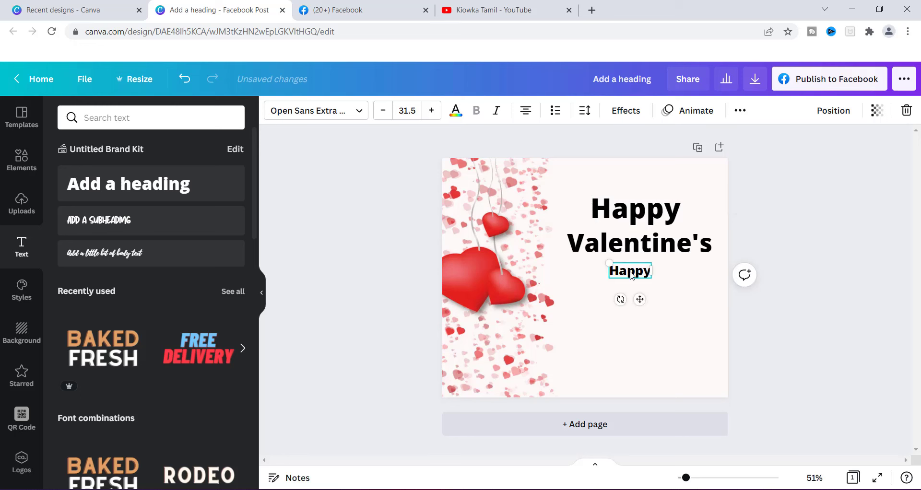
pyautogui.doubleClick(630, 271)
pyautogui.write('Day')
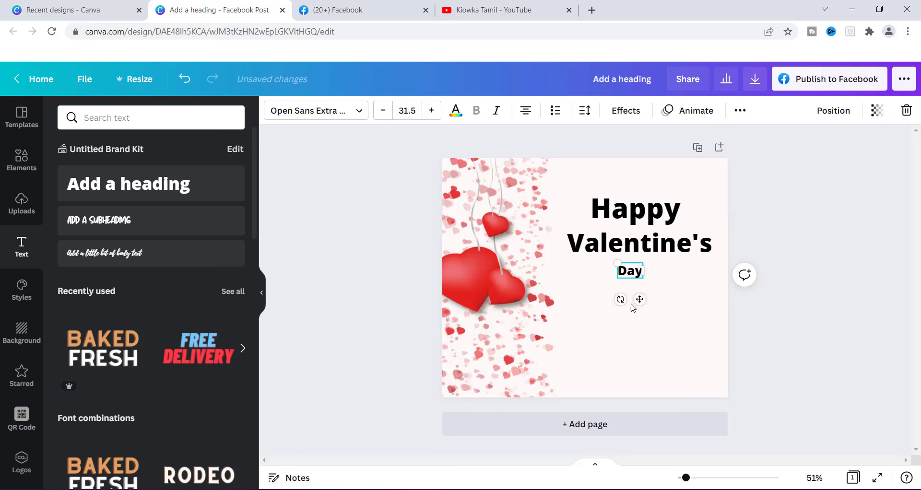
pyautogui.click(633, 332)
# Enlarge the "Day" text to font size 87.7 and centre it beneath "Valentine's".
pyautogui.click(642, 271)
pyautogui.moveTo(643, 262); pyautogui.dragTo(626, 301)
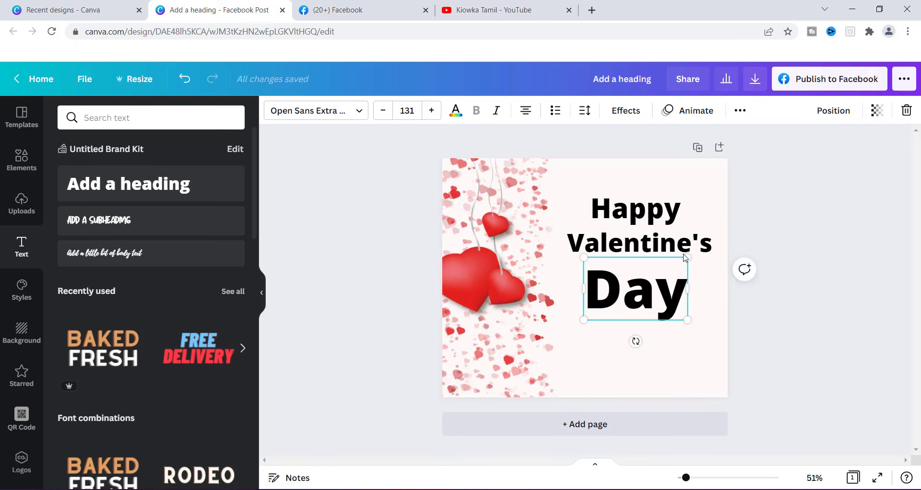
pyautogui.moveTo(686, 258); pyautogui.dragTo(653, 279)
pyautogui.click(679, 340)
pyautogui.moveTo(621, 304); pyautogui.dragTo(638, 292)
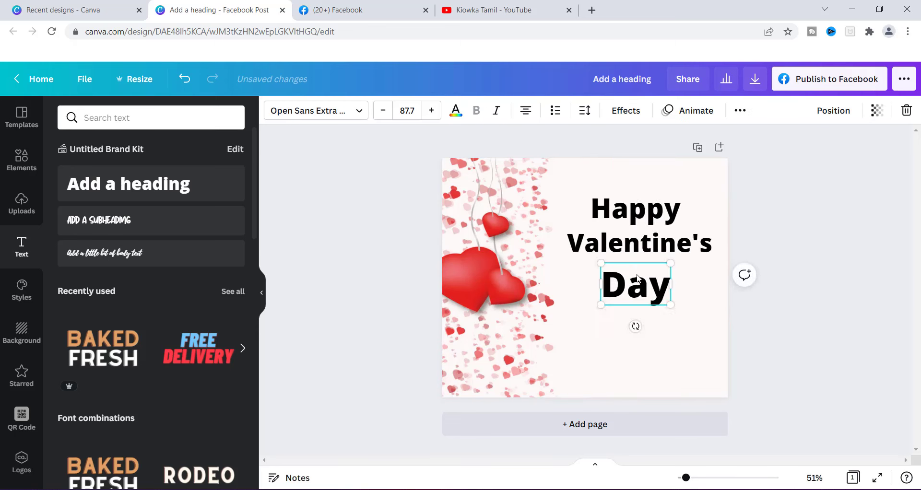
# Enlarge the "Happy" and "Valentine's" texts and arrange them closely stacked above "Day".
pyautogui.click(670, 202)
pyautogui.moveTo(681, 191); pyautogui.dragTo(716, 179)
pyautogui.moveTo(666, 211); pyautogui.dragTo(647, 204)
pyautogui.moveTo(652, 248); pyautogui.dragTo(647, 254)
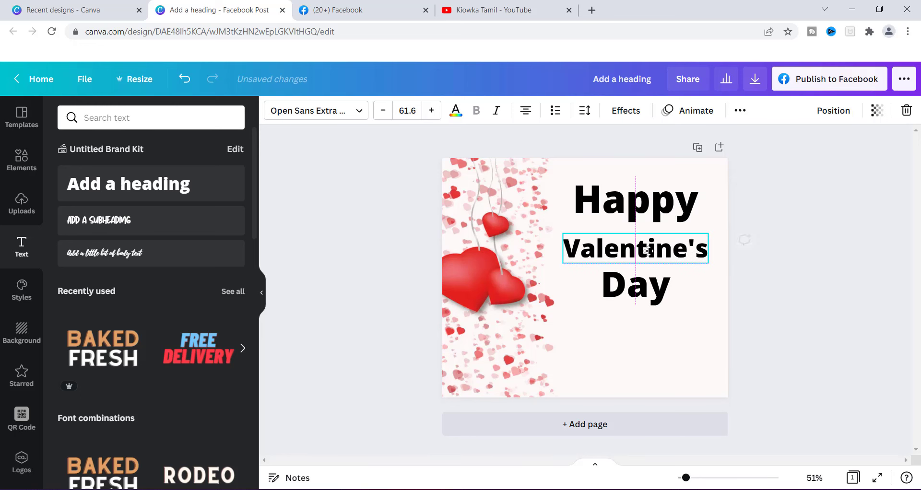
pyautogui.moveTo(705, 233); pyautogui.dragTo(680, 245)
# Duplicate the "Day" text and place the copy near the lower edge of the page, below the original.
pyautogui.click(655, 291)
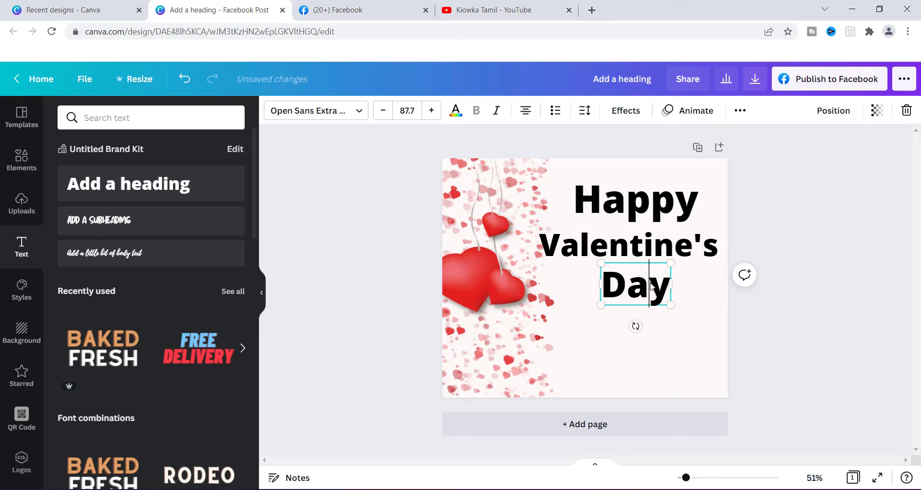
pyautogui.click(655, 314)
pyautogui.click(643, 284)
pyautogui.click(640, 354)
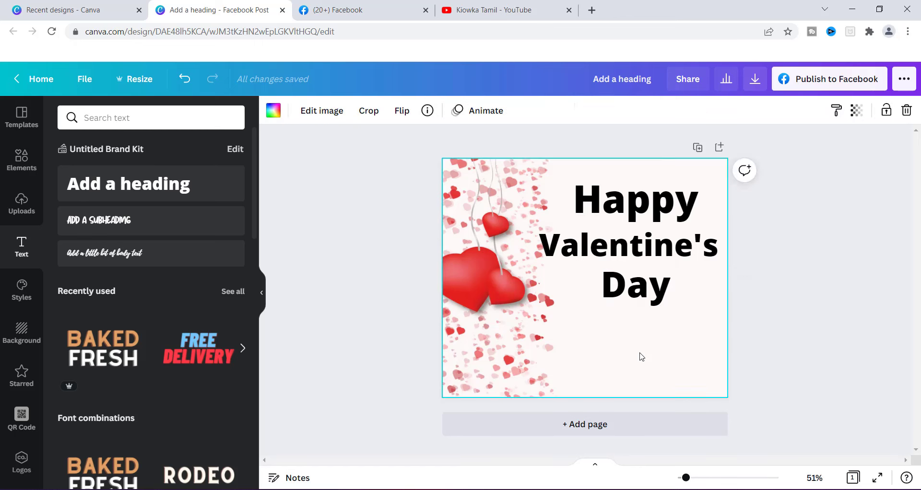
pyautogui.moveTo(637, 290); pyautogui.dragTo(622, 373)
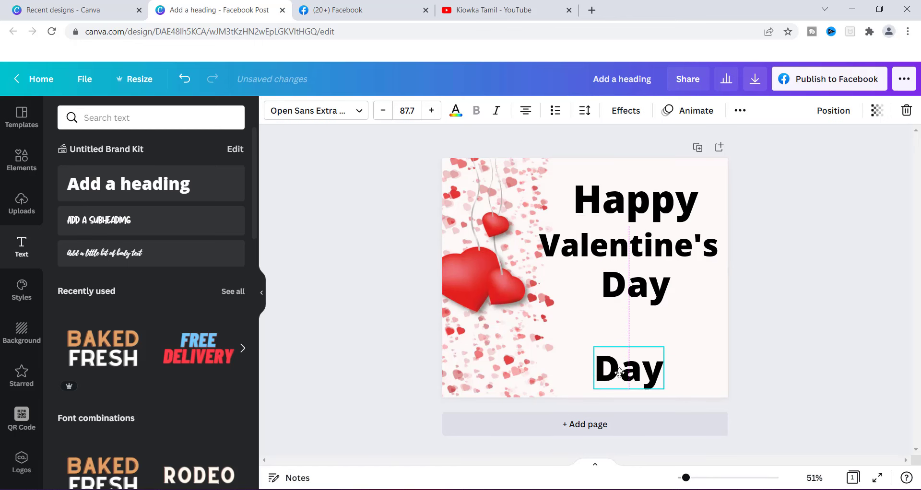
# Replace the copied text at the lower edge of the page with "Free Giveway".
pyautogui.doubleClick(620, 373)
pyautogui.write('F')
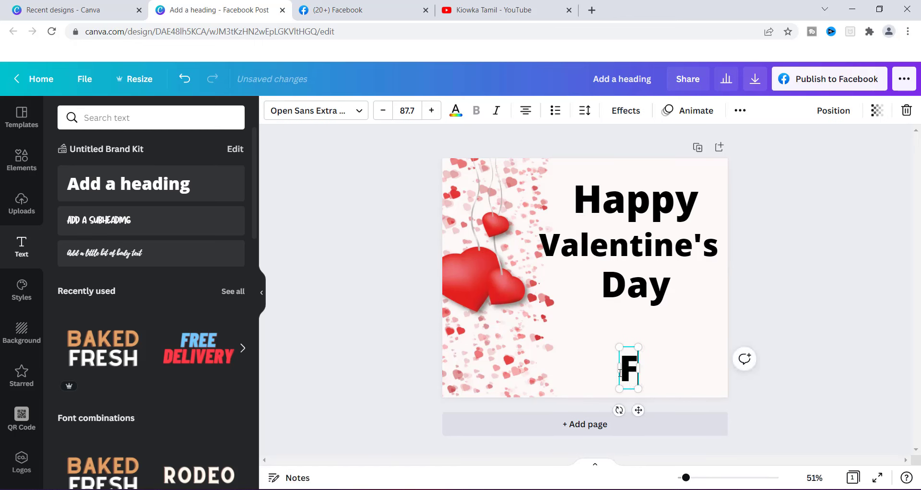
pyautogui.write('ree G')
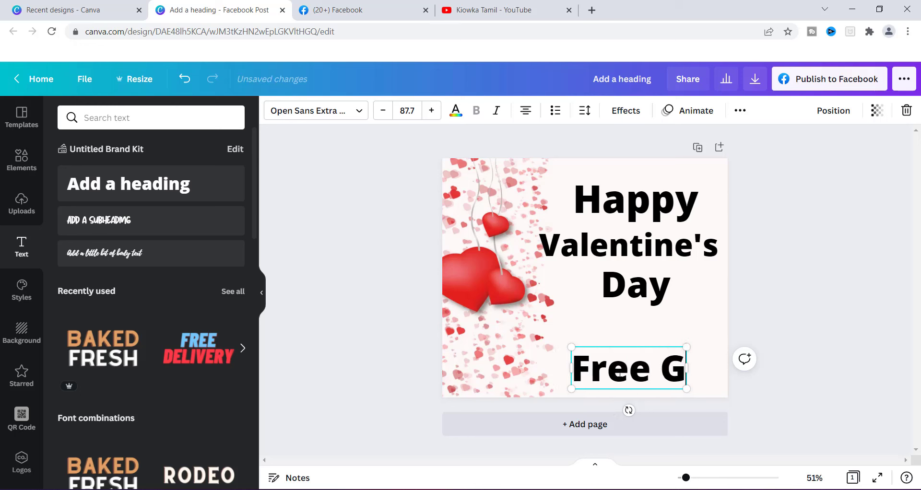
pyautogui.write('iveaeay')
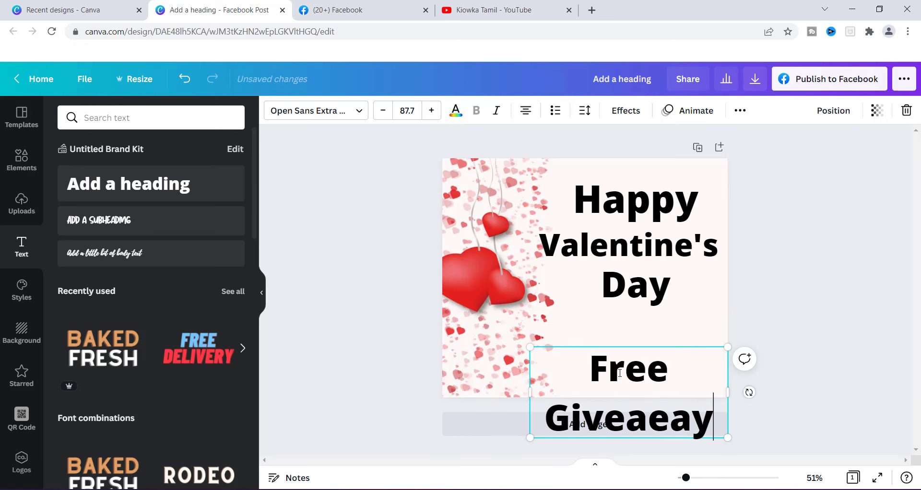
pyautogui.press('BackSpace')
pyautogui.press('BackSpace')
pyautogui.press('BackSpace')
pyautogui.press('BackSpace')
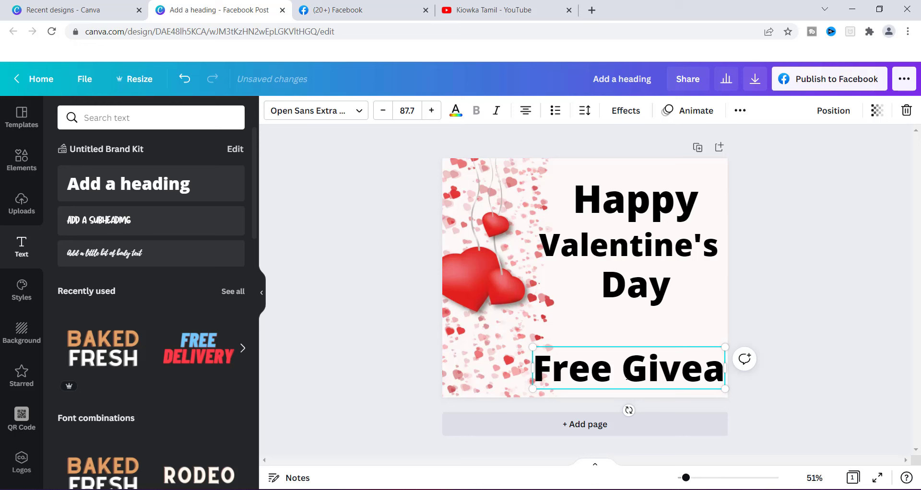
pyautogui.write('way')
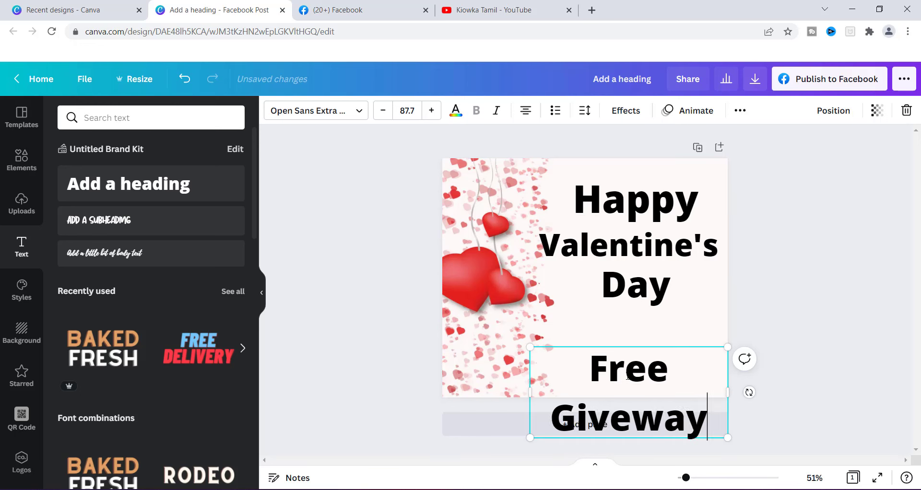
# Reduce the "Free Giveway" text to font size 53.7 and shift it slightly right, clear of the hearts.
pyautogui.click(382, 111)
pyautogui.click(382, 110)
pyautogui.click(382, 110)
pyautogui.click(382, 110)
pyautogui.click(382, 111)
pyautogui.click(382, 110)
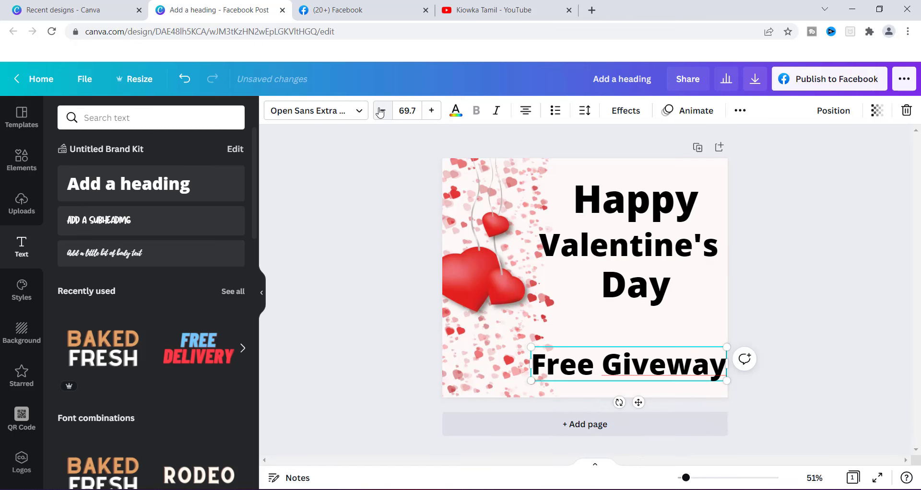
pyautogui.click(382, 110)
pyautogui.click(382, 110)
pyautogui.click(382, 110)
pyautogui.click(382, 110)
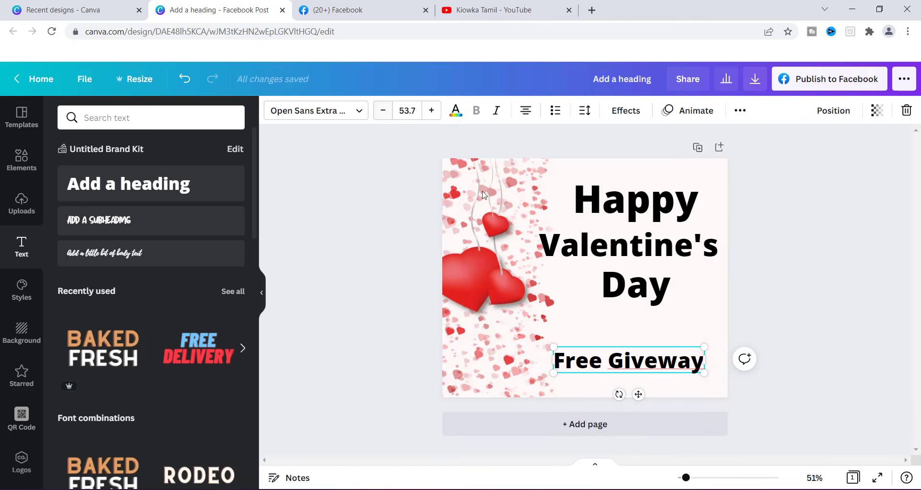
pyautogui.click(590, 344)
pyautogui.moveTo(596, 365); pyautogui.dragTo(608, 363)
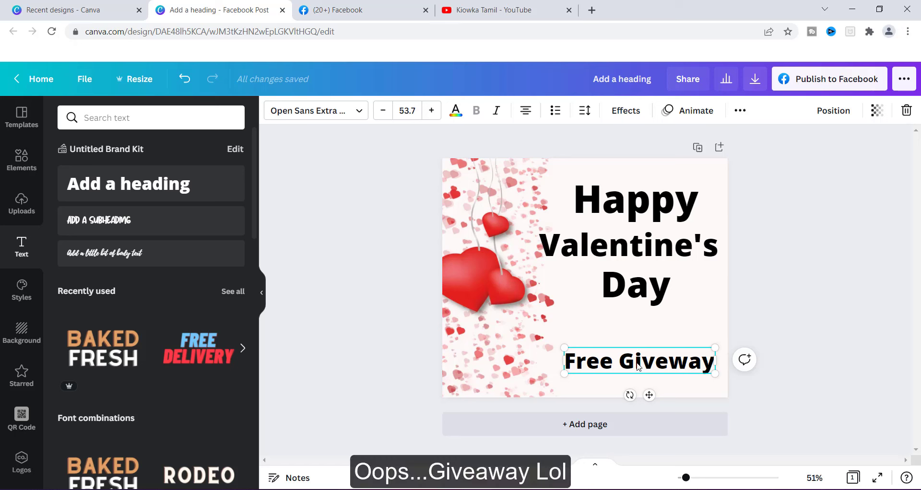
pyautogui.click(629, 329)
pyautogui.moveTo(629, 363)
pyautogui.mouseDown()
pyautogui.moveTo(624, 354)
pyautogui.moveTo(632, 363)
pyautogui.mouseUp()
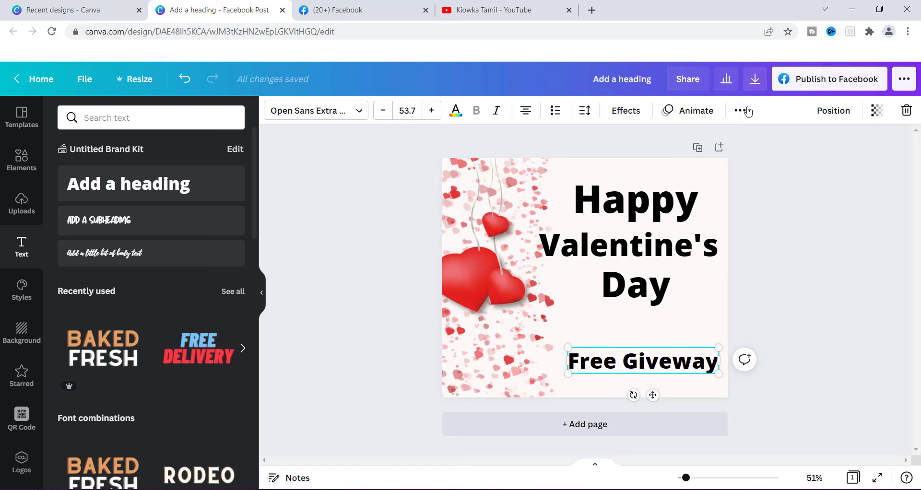
# Add a link to mailboxmoneyblog.com to the "Free Giveway" text.
pyautogui.click(741, 112)
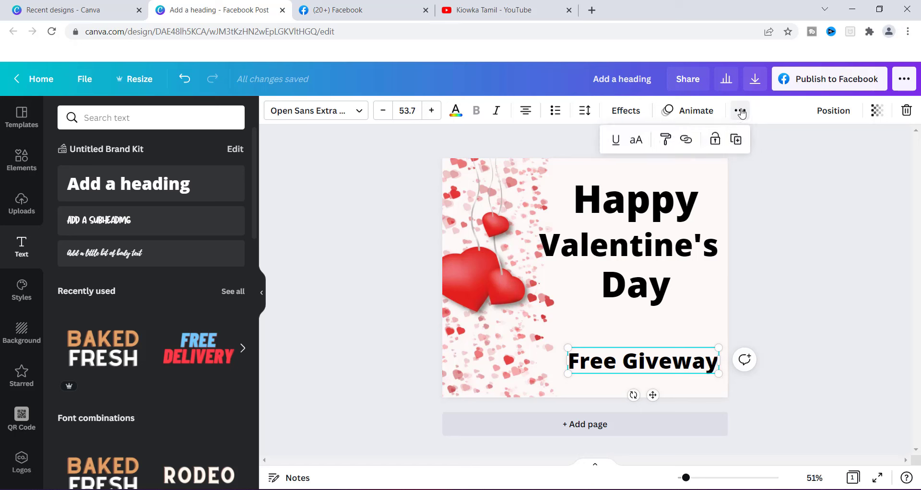
pyautogui.click(686, 140)
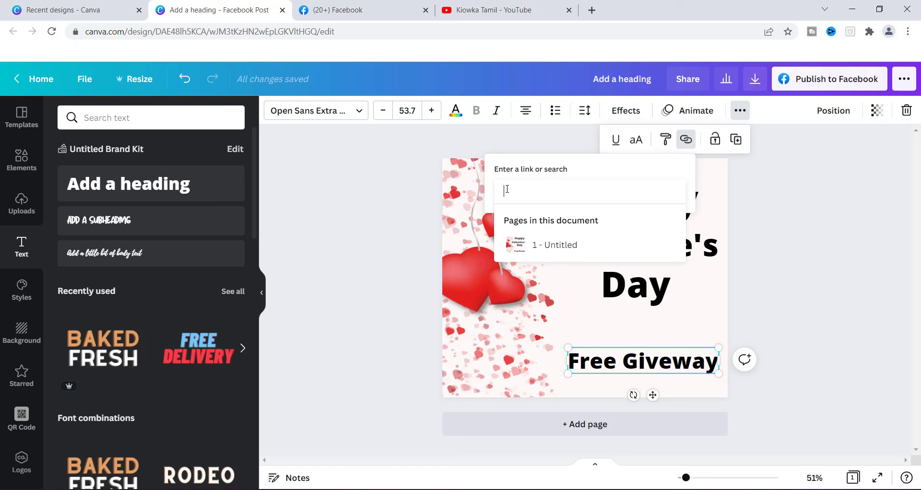
pyautogui.write('mailboxmoneyblog.com')
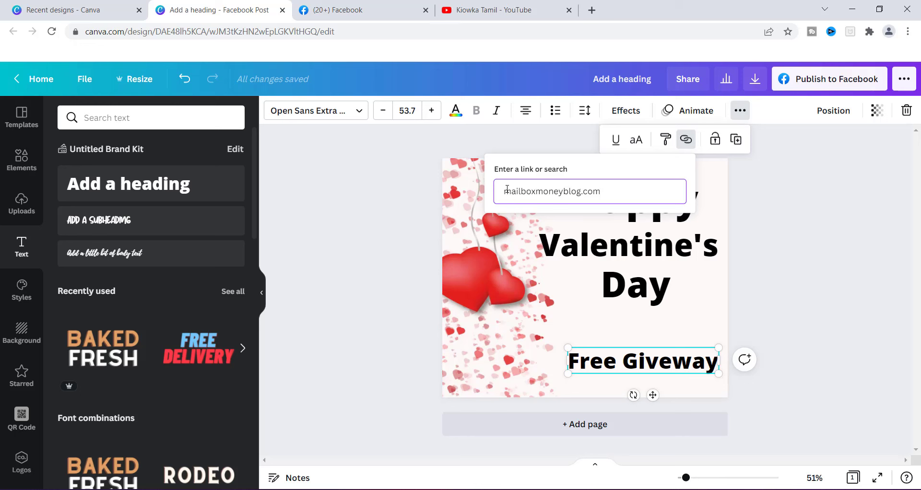
pyautogui.press('Return')
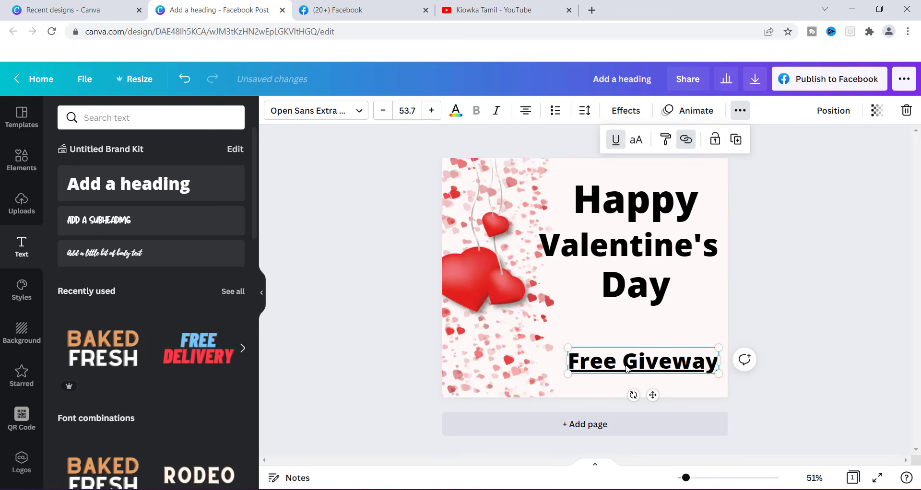
pyautogui.click(657, 290)
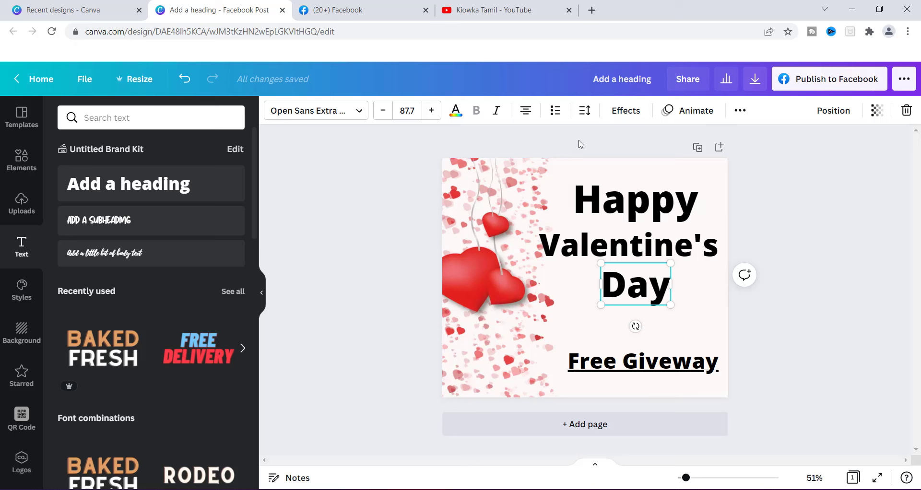
# Rename the design as Example1.
pyautogui.doubleClick(635, 78)
pyautogui.write('Exa')
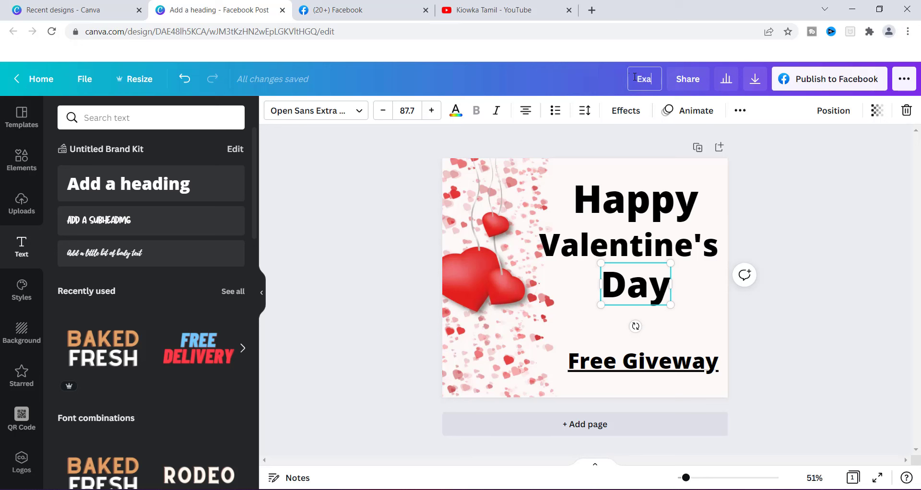
pyautogui.write('mple1')
pyautogui.click(782, 202)
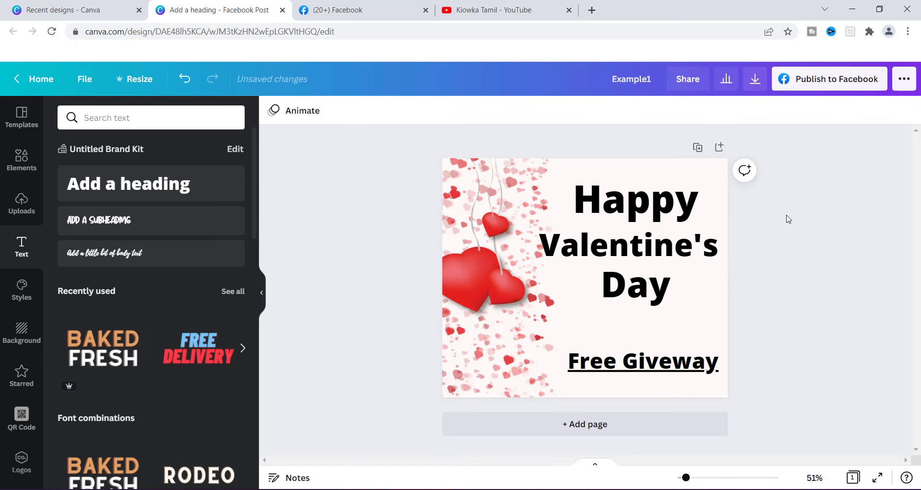
# Download the Example1 design as a PNG and open the downloaded image.
pyautogui.click(756, 80)
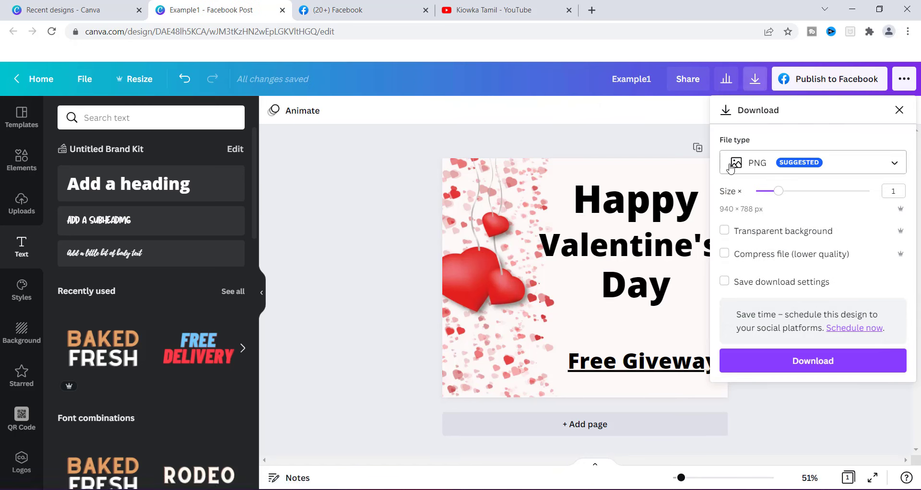
pyautogui.click(894, 164)
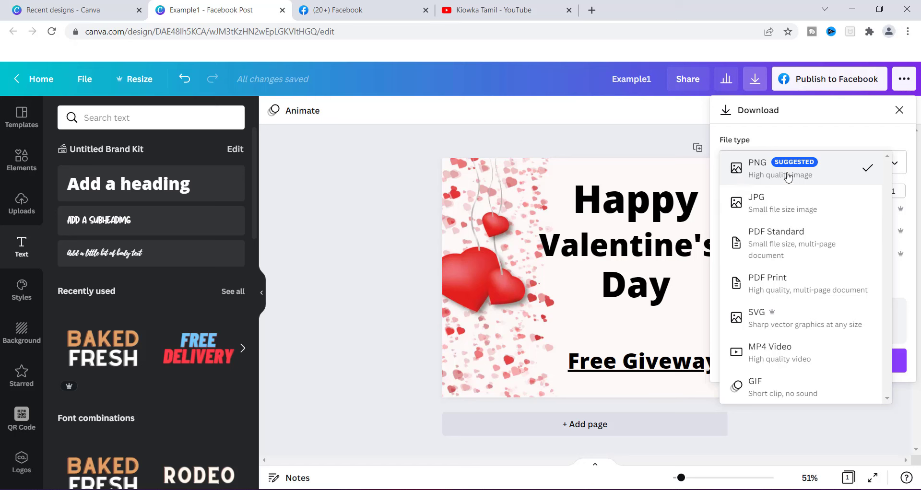
pyautogui.click(759, 171)
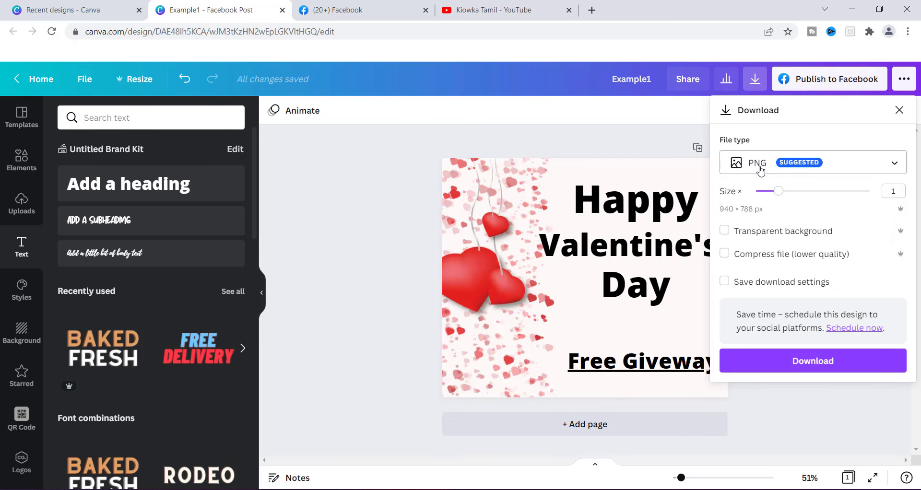
pyautogui.click(812, 365)
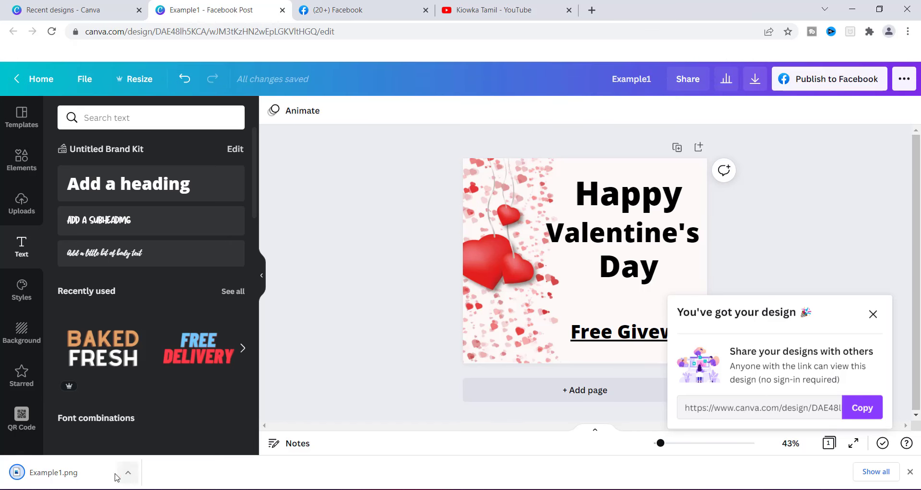
pyautogui.click(47, 473)
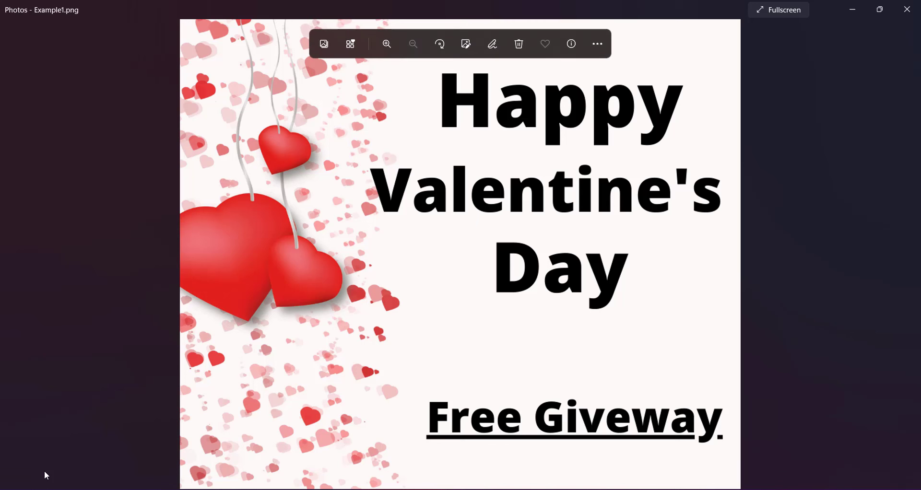
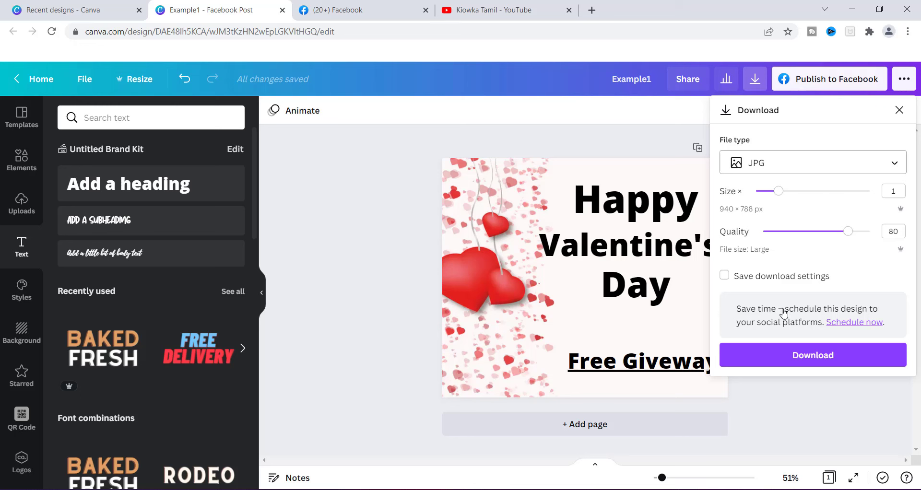
# Download the design as a JPG, view the downloaded Example1.jpg, and close the image viewer.
pyautogui.click(797, 355)
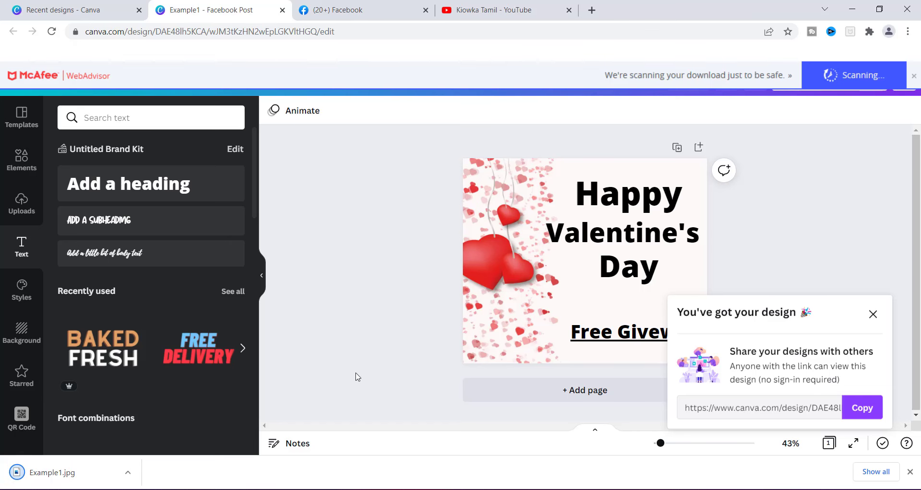
pyautogui.click(45, 480)
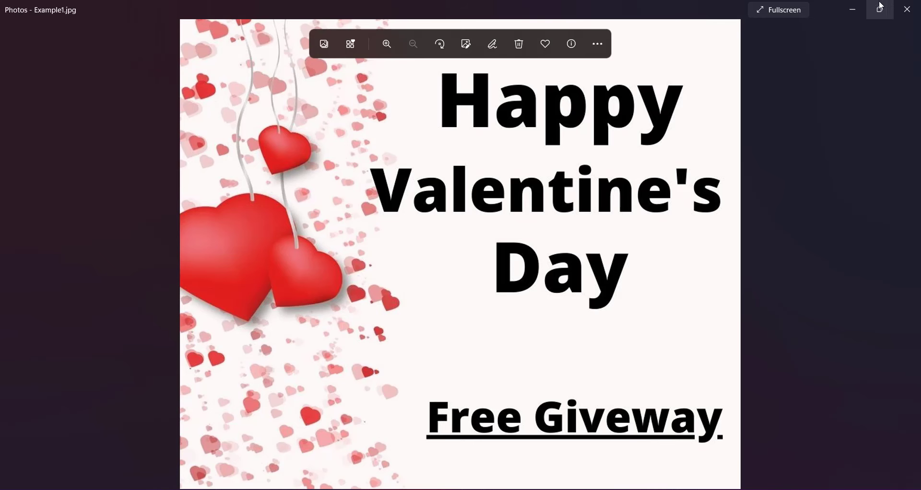
pyautogui.click(901, 13)
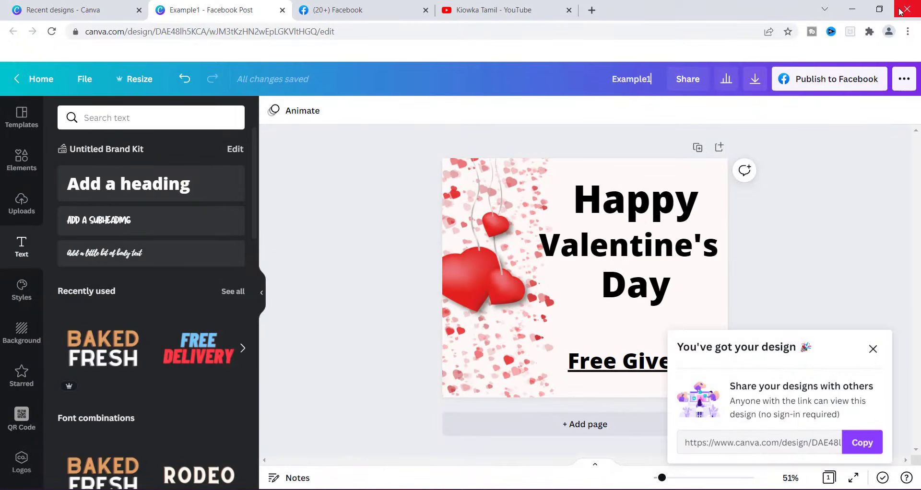
# Download the design with the PDF Print file type.
pyautogui.click(756, 81)
pyautogui.click(883, 161)
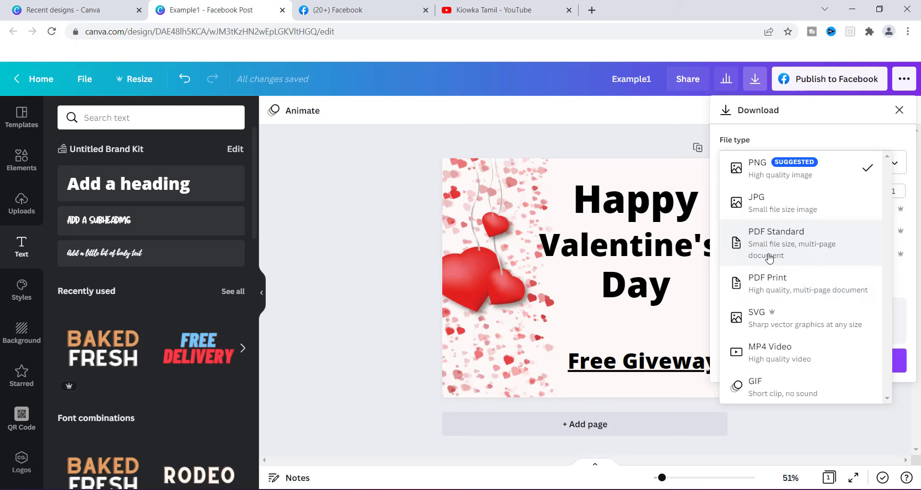
pyautogui.click(770, 284)
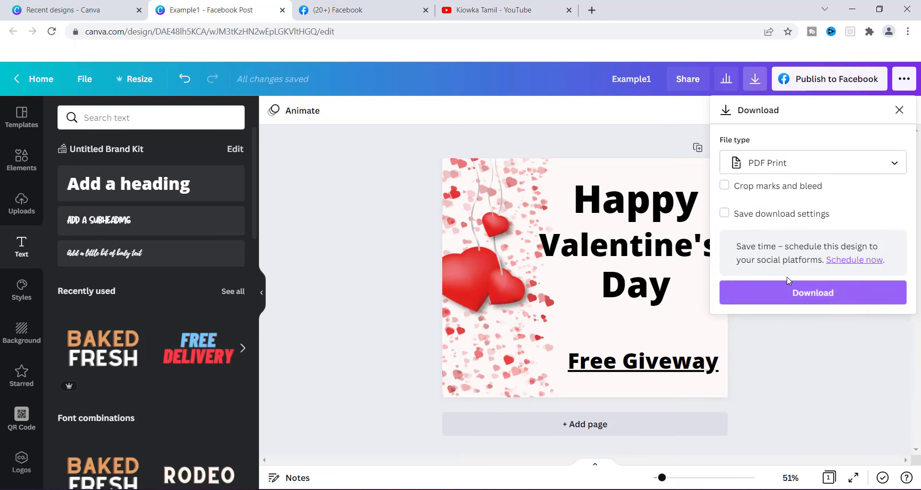
pyautogui.click(812, 292)
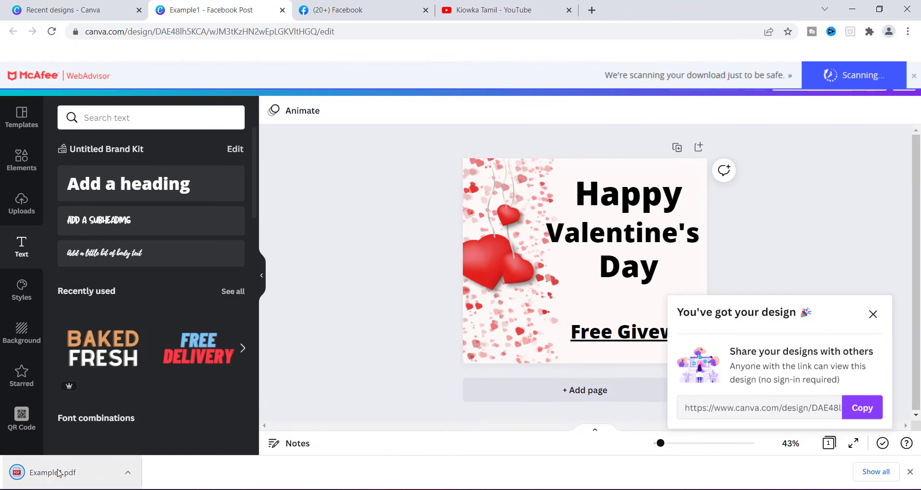
# Open Example1.pdf, test its "Free Giveway" link, and close the linked website and its pop-up.
pyautogui.click(49, 473)
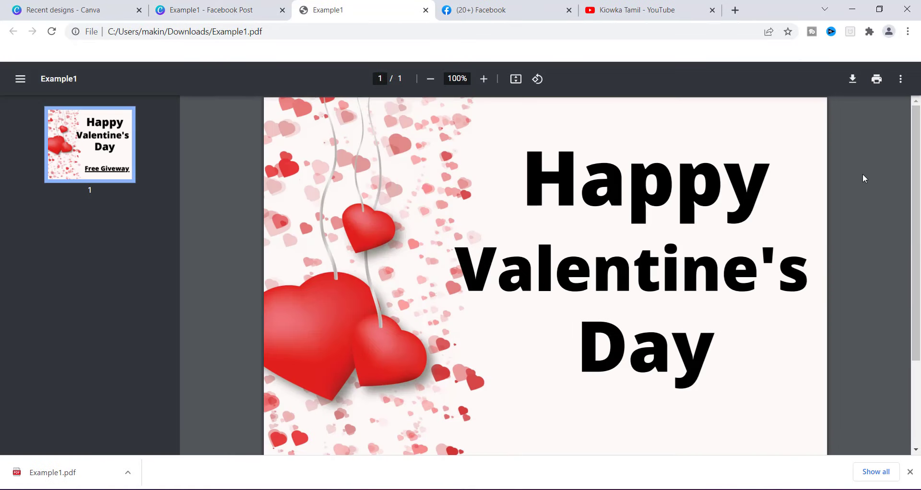
pyautogui.moveTo(918, 133); pyautogui.dragTo(919, 195)
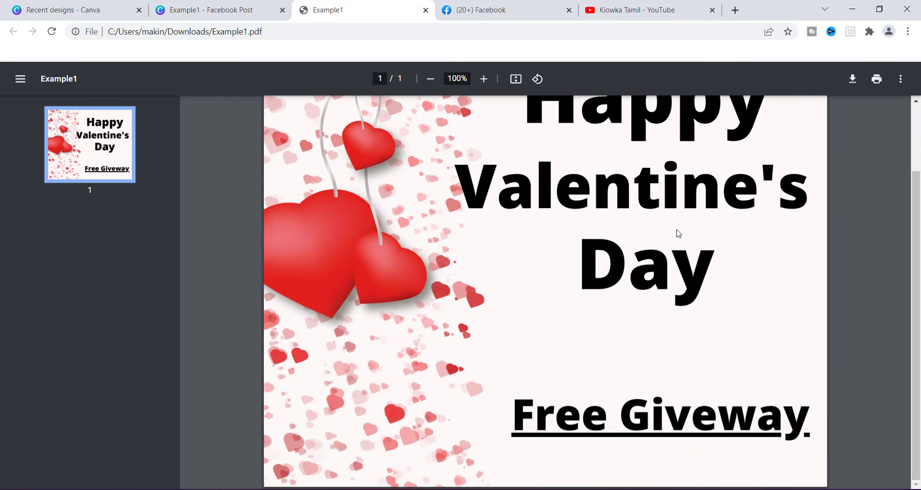
pyautogui.click(645, 426)
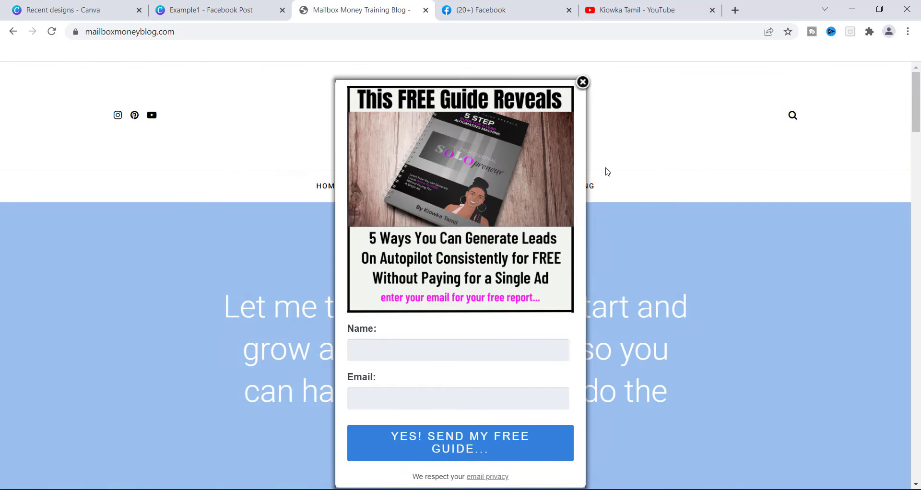
pyautogui.click(583, 83)
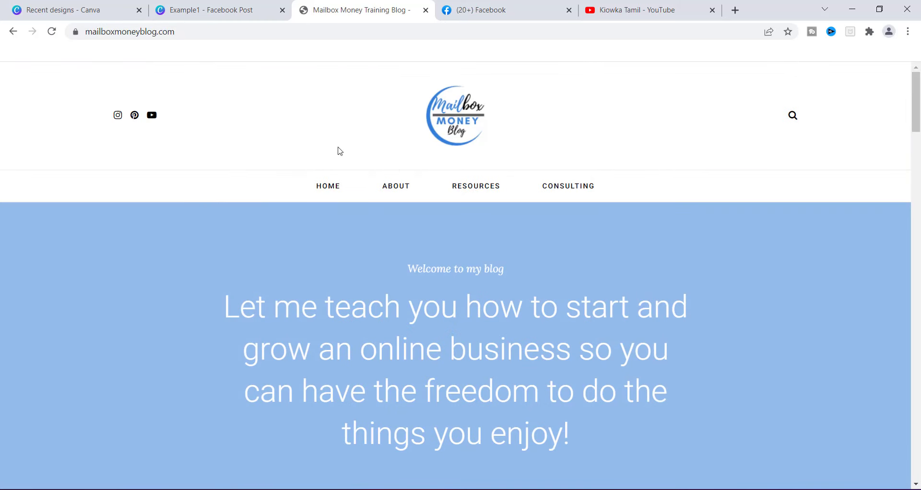
pyautogui.click(426, 10)
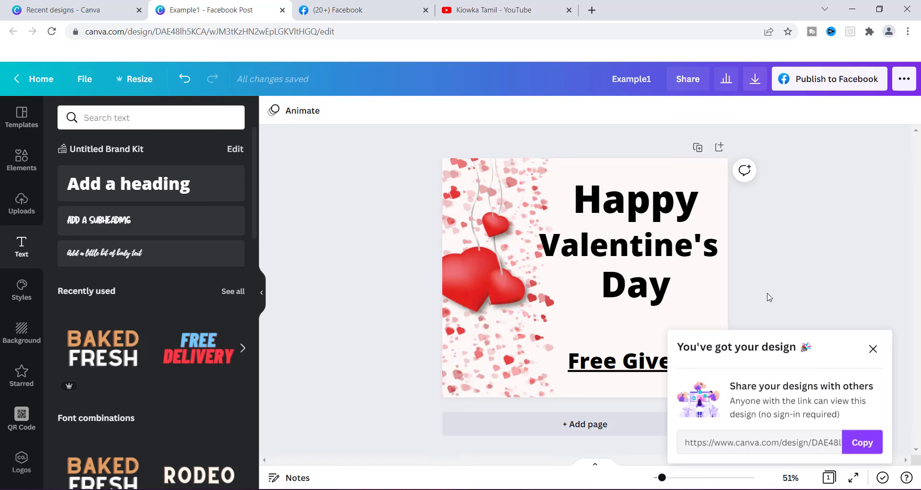
# Download the design with the PDF Standard file type.
pyautogui.click(755, 80)
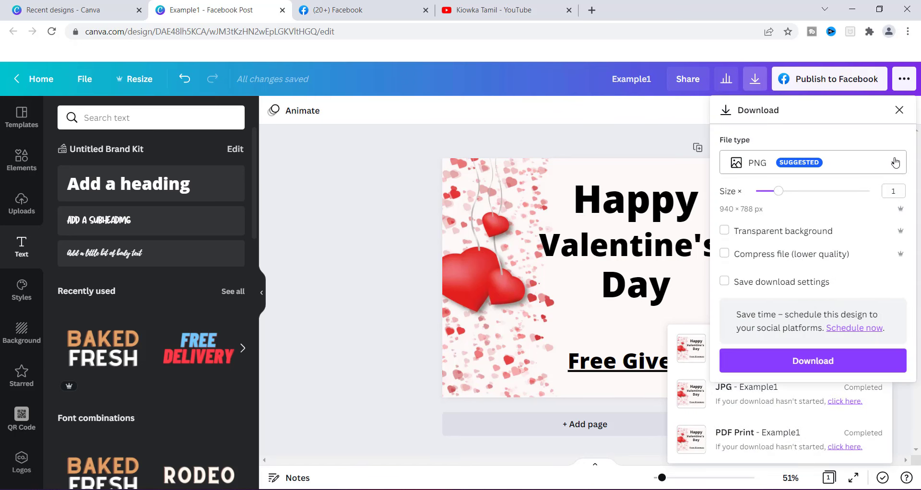
pyautogui.click(894, 163)
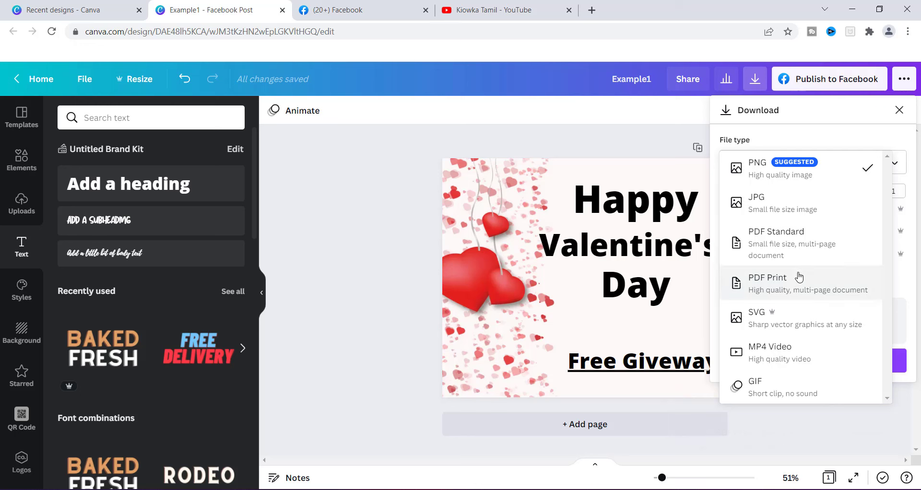
pyautogui.click(781, 253)
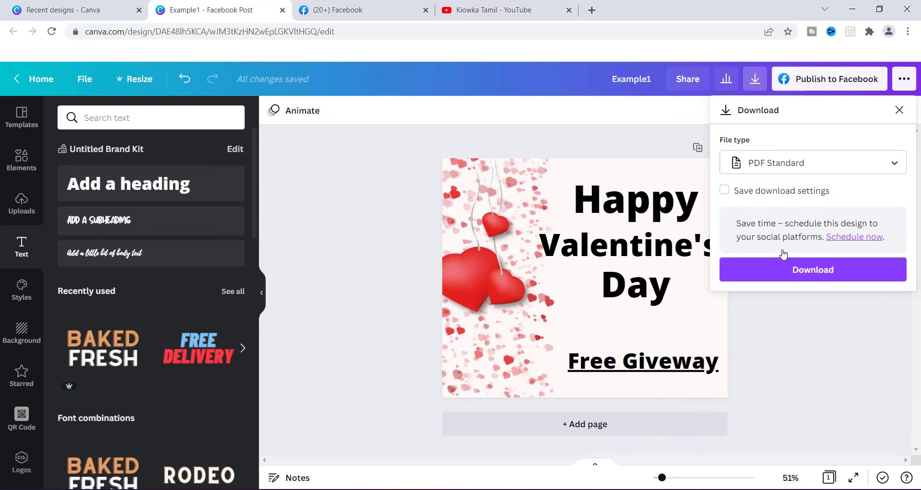
pyautogui.click(805, 272)
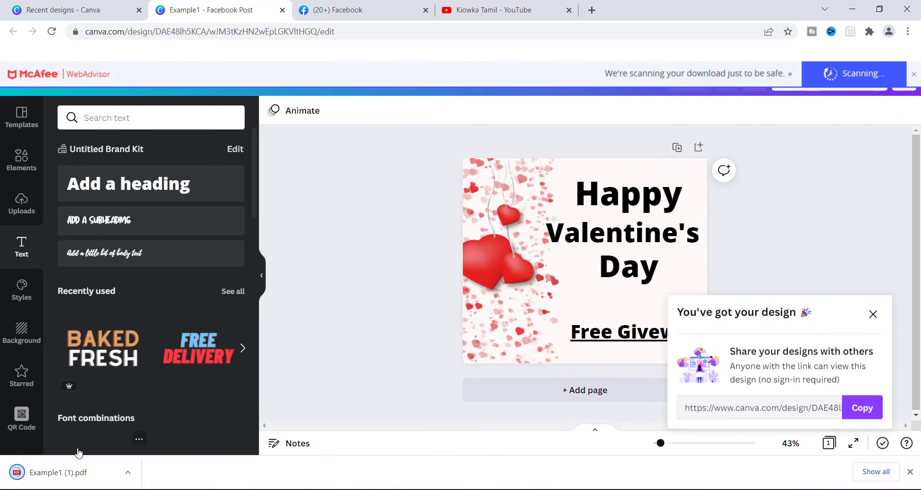
# Open Example1 (1).pdf, test its "Free Giveway" link, and close the linked website and its pop-up.
pyautogui.click(51, 472)
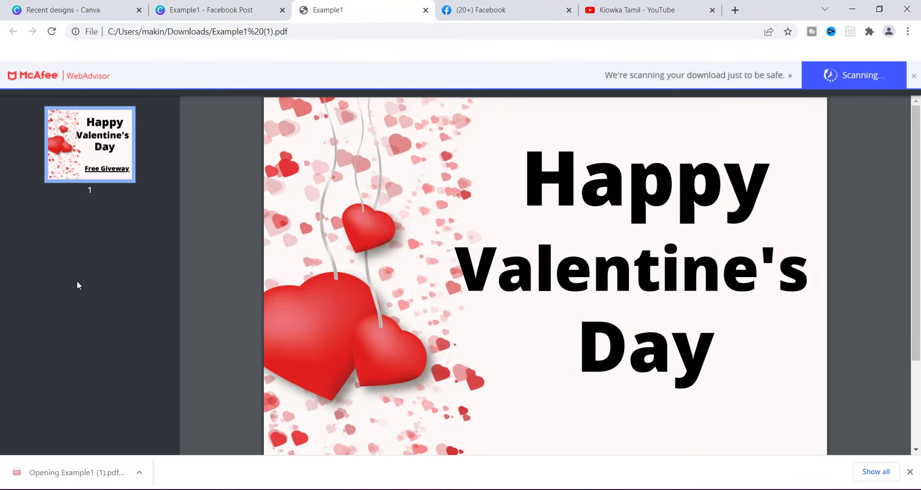
pyautogui.click(914, 76)
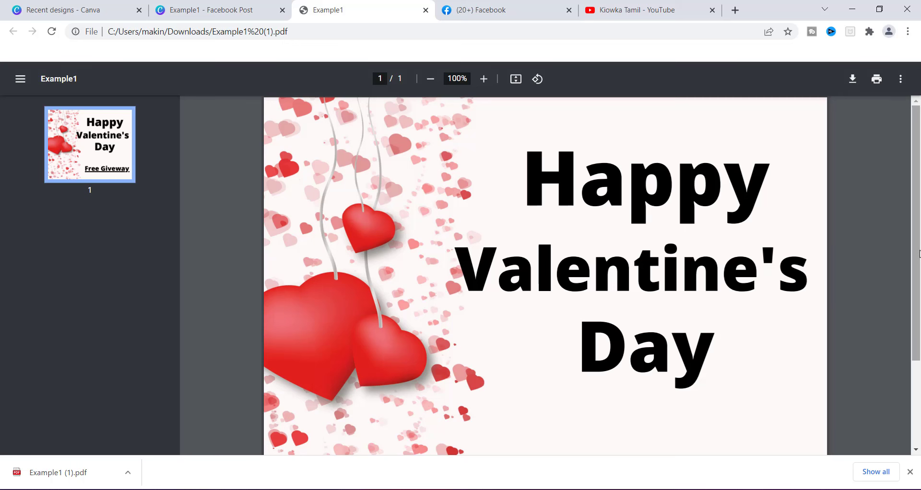
pyautogui.moveTo(919, 190); pyautogui.dragTo(919, 255)
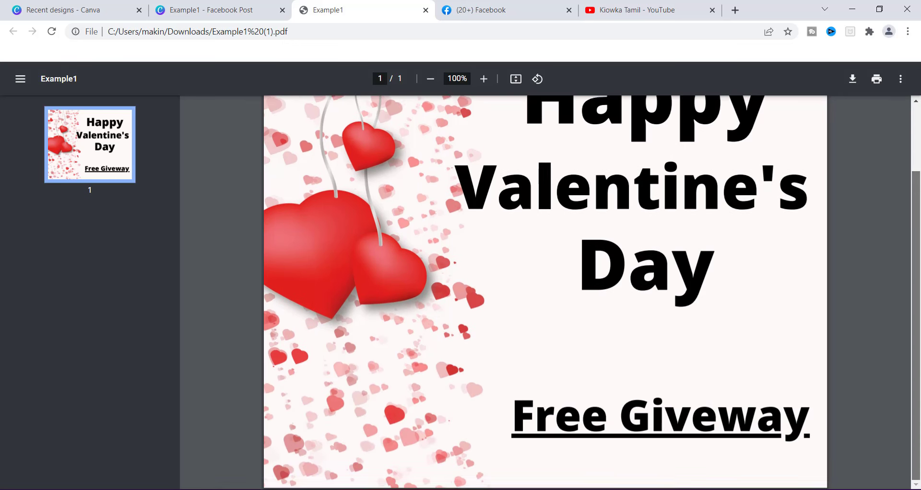
pyautogui.click(636, 420)
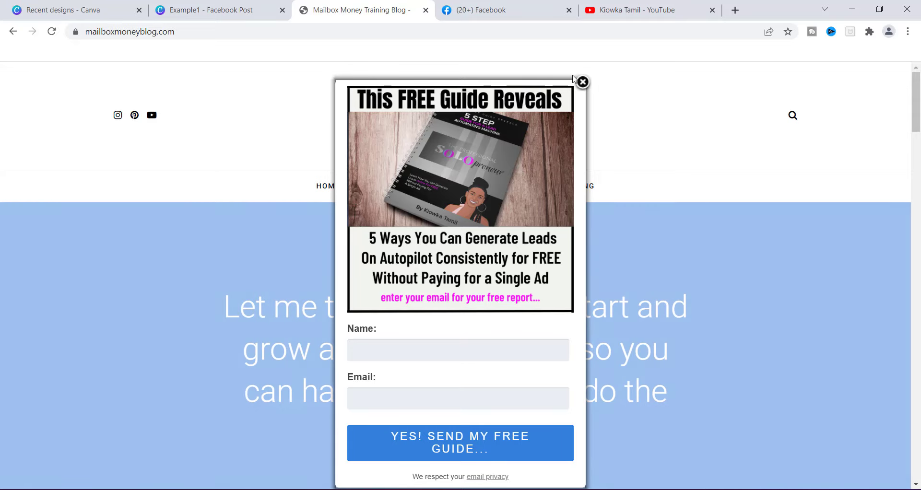
pyautogui.click(582, 82)
pyautogui.click(425, 10)
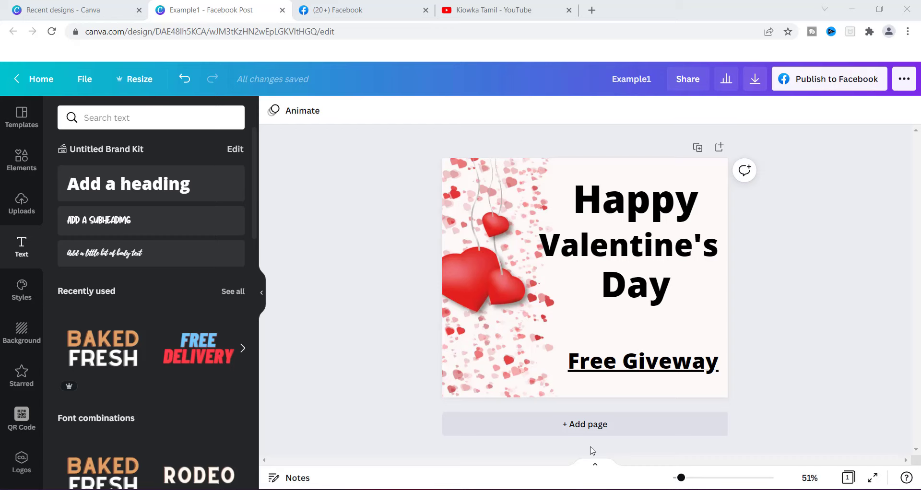
# Look over the downloaded Example1 files in the Downloads folder in File Explorer and return to the design.
pyautogui.press('super+e')
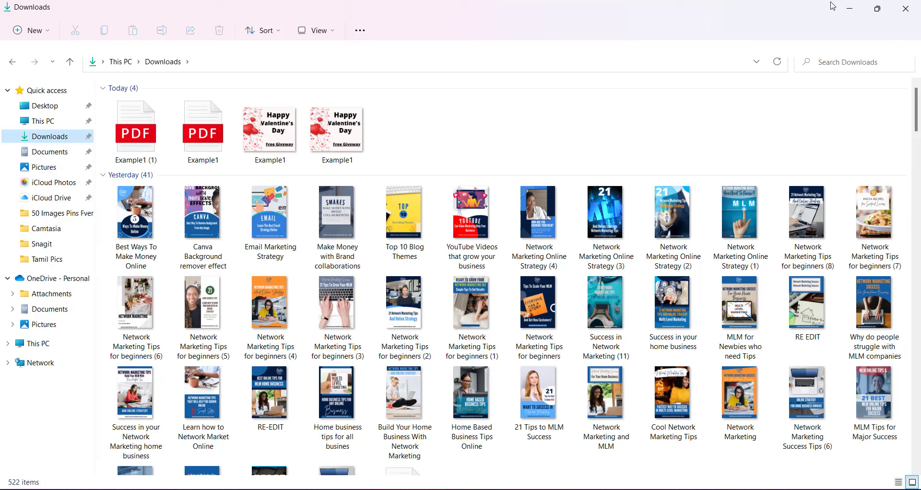
pyautogui.click(850, 10)
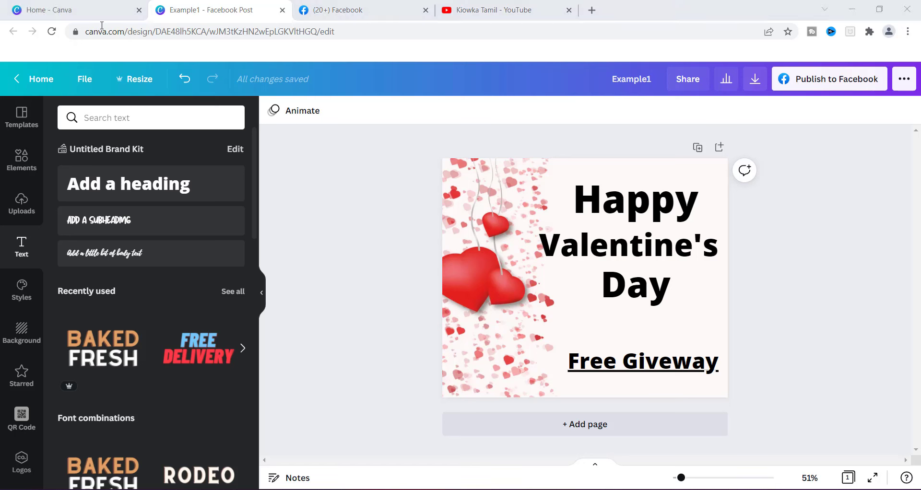
# Get the shareable link of Example1 from the recent designs on the refreshed Canva home page and open a new browser tab.
pyautogui.click(64, 10)
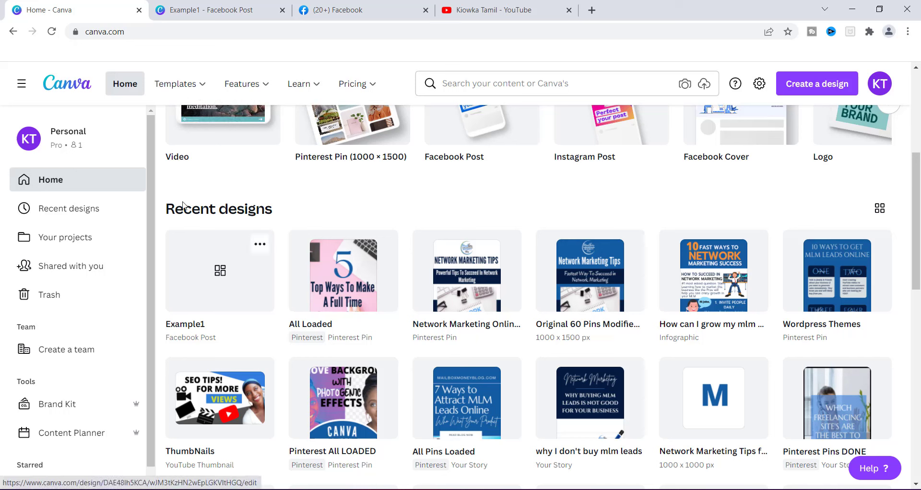
pyautogui.click(52, 32)
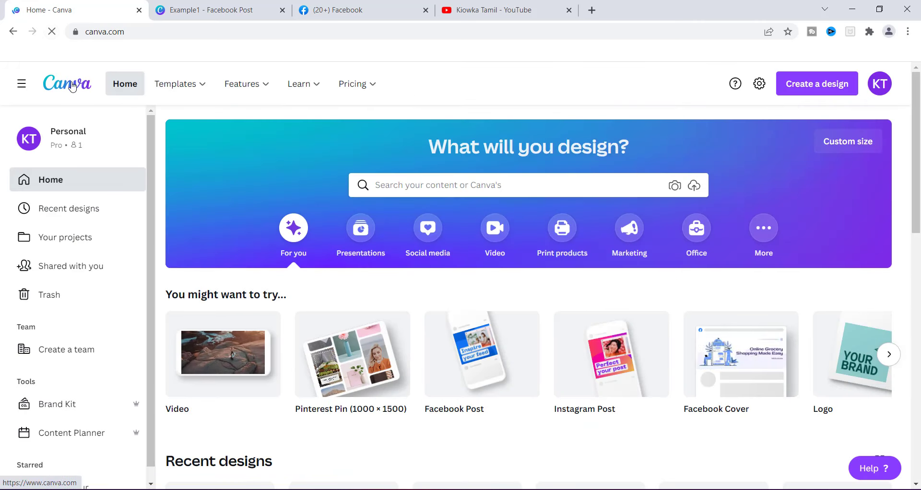
pyautogui.scroll(-5, 607, 219)
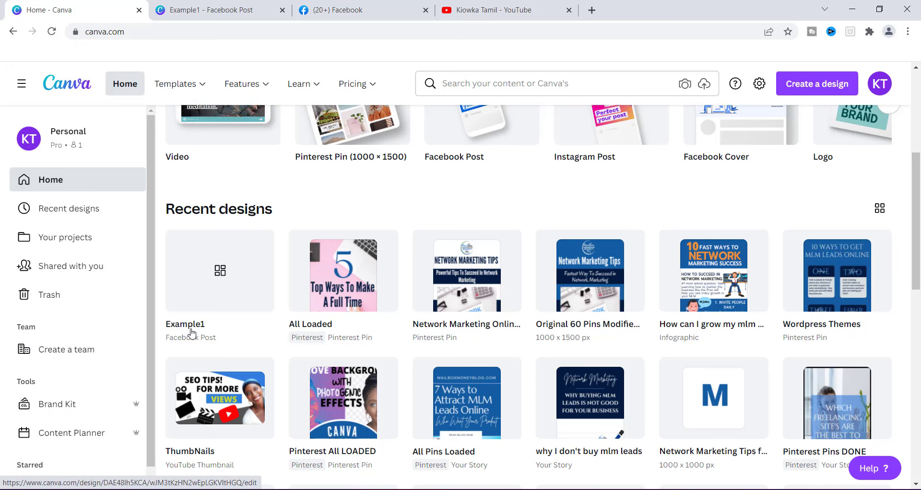
pyautogui.click(260, 246)
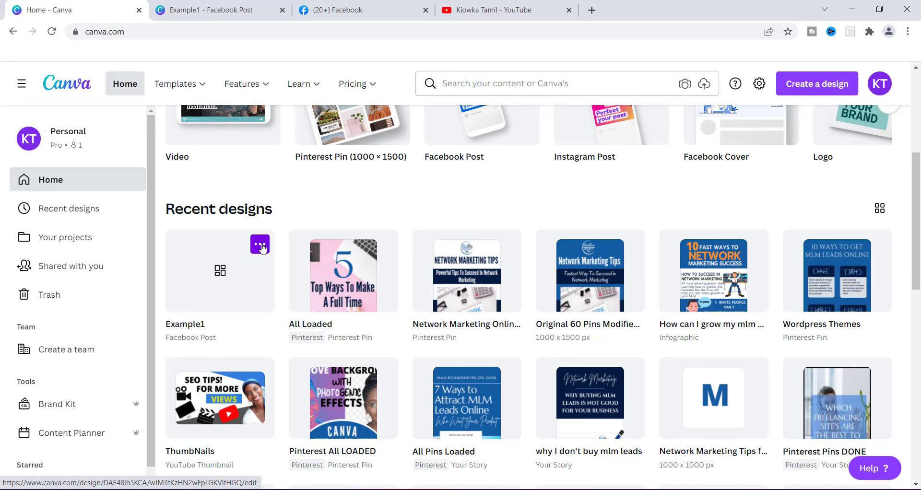
pyautogui.click(262, 247)
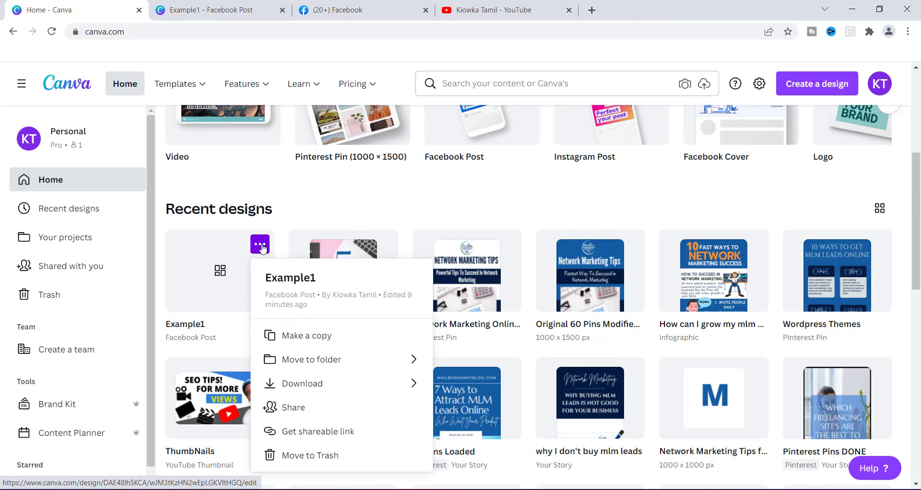
pyautogui.click(329, 434)
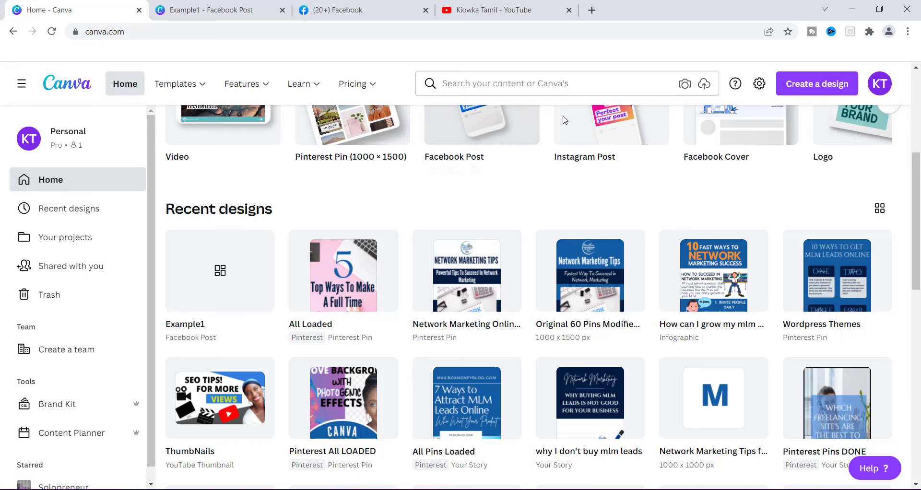
pyautogui.click(591, 10)
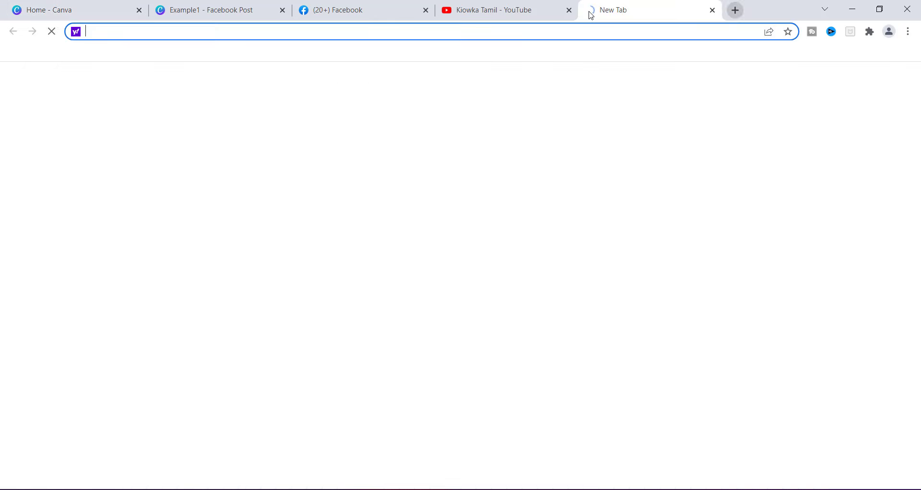
# Open the copied share link of the Example1 design in a new Incognito window.
pyautogui.click(909, 32)
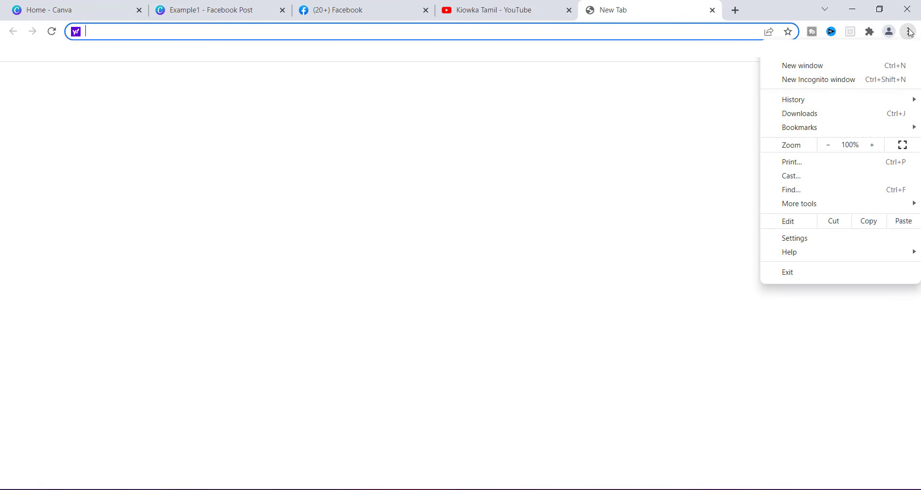
pyautogui.click(829, 78)
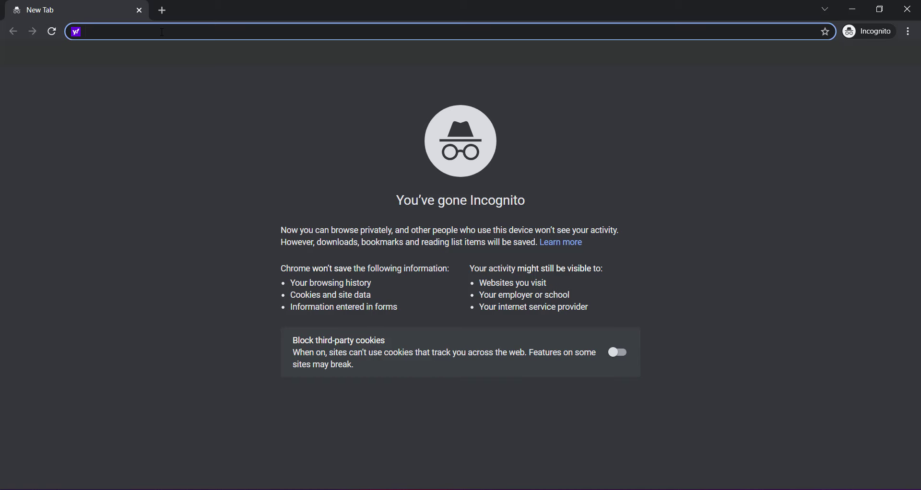
pyautogui.hotkey('ctrl', 'v')
pyautogui.press('Return')
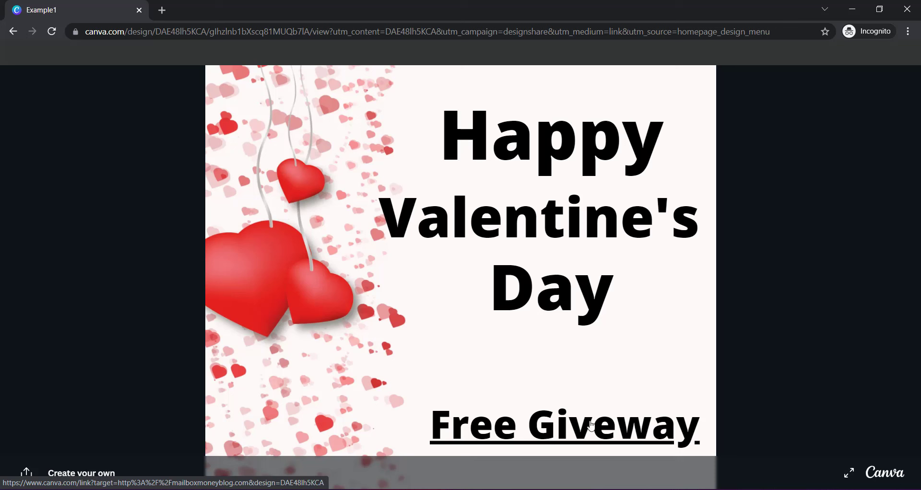
# Test the "Free Giveway" link in the shared design, close the website's pop-up and the website, and return to the Canva home page.
pyautogui.click(534, 435)
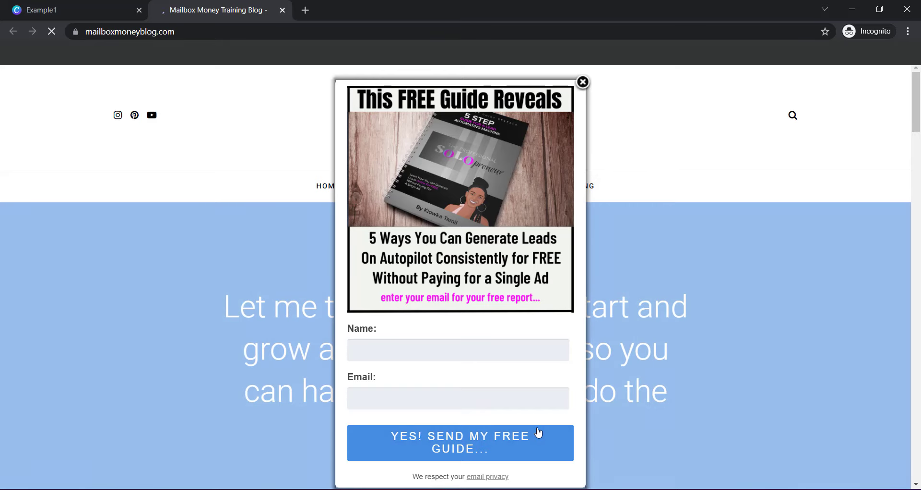
pyautogui.click(583, 83)
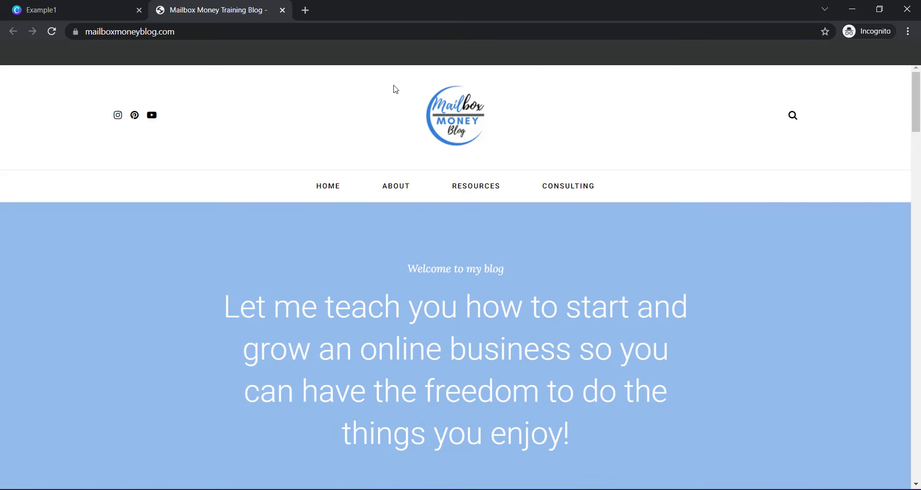
pyautogui.click(283, 10)
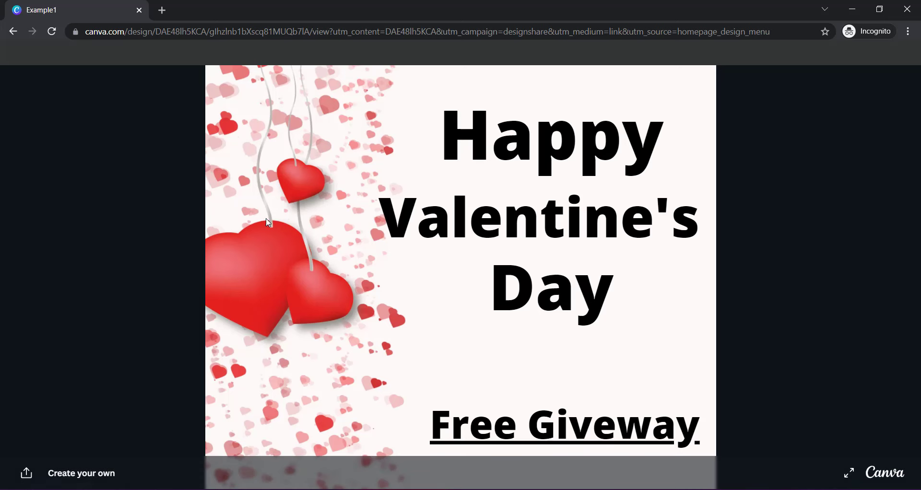
pyautogui.hotkey('alt', 'Tab')
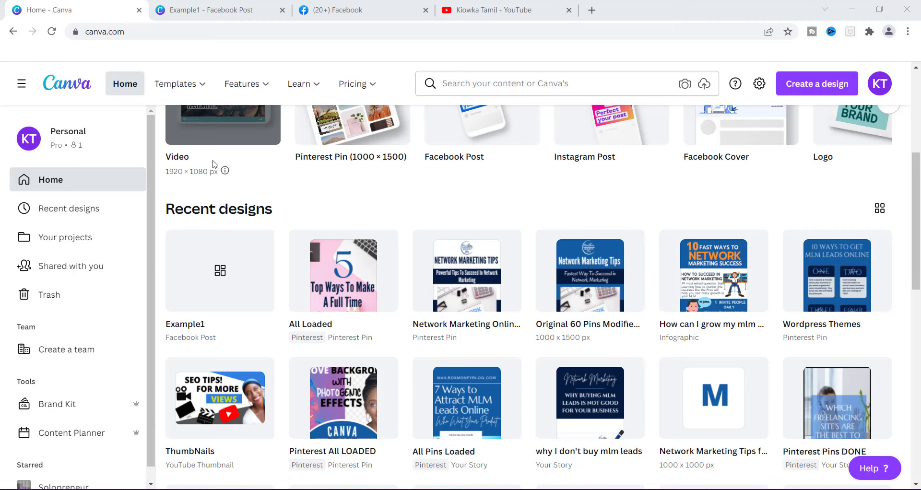